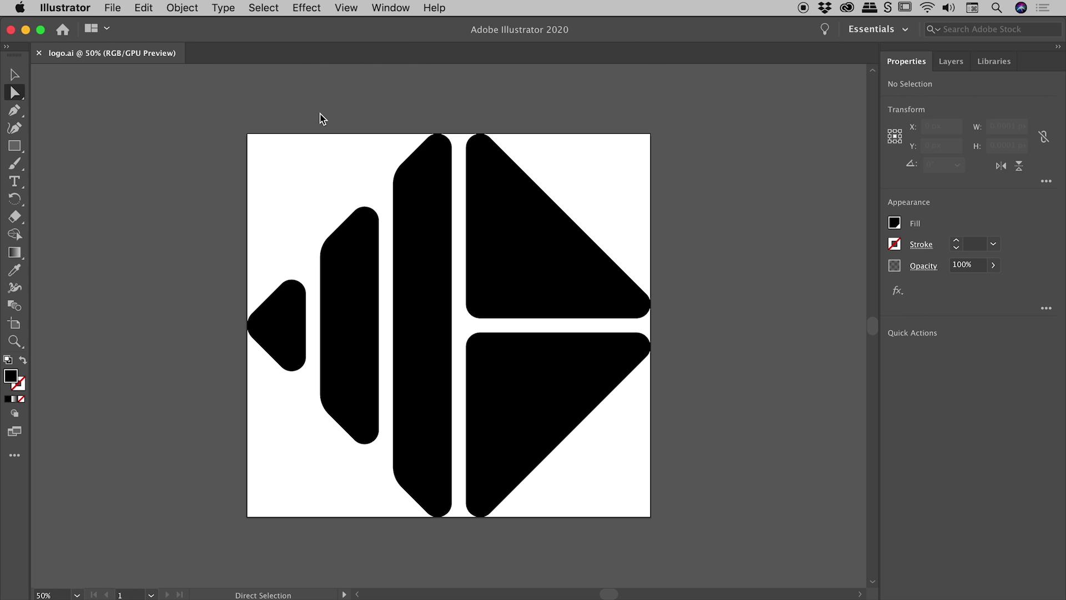
Step: Select all of the logo's paths with the Direct Selection tool to examine their anchor points, and deselect them
left_click(15, 93)
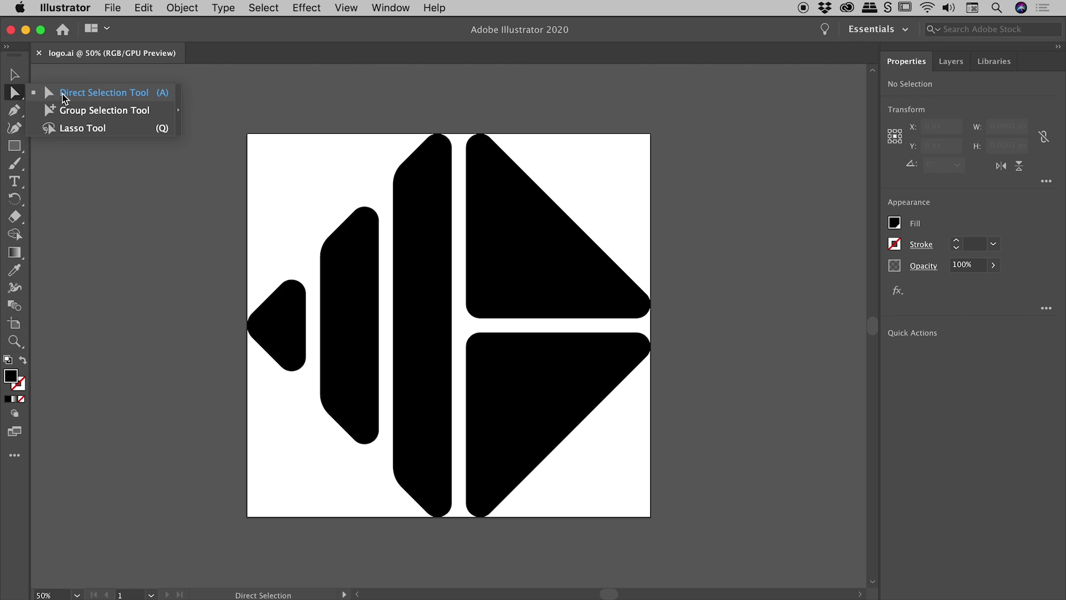
left_click(63, 96)
left_click_drag(176, 98, 727, 543)
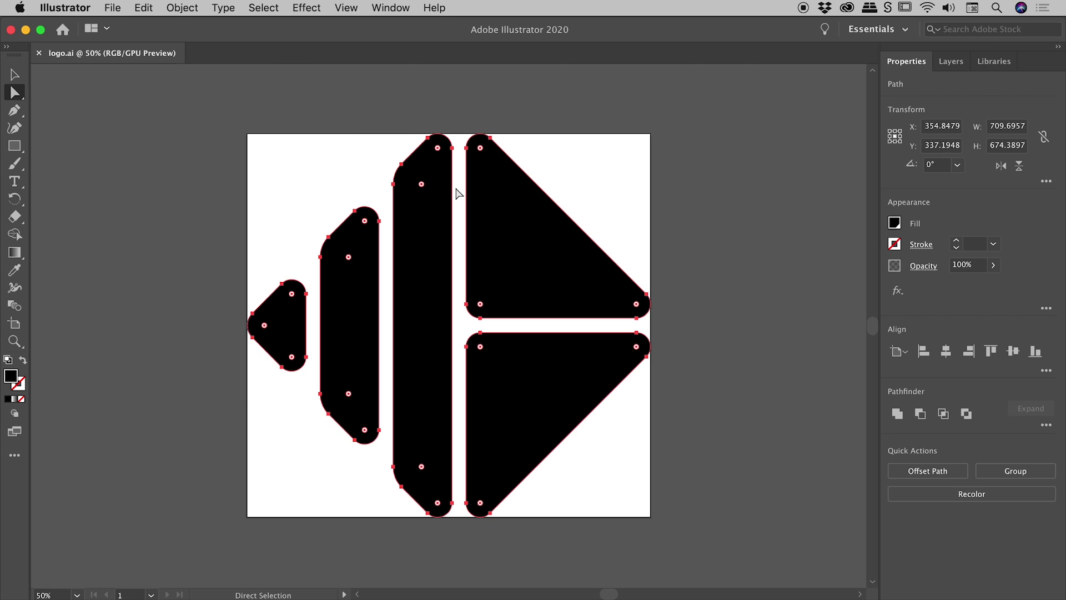
left_click(225, 115)
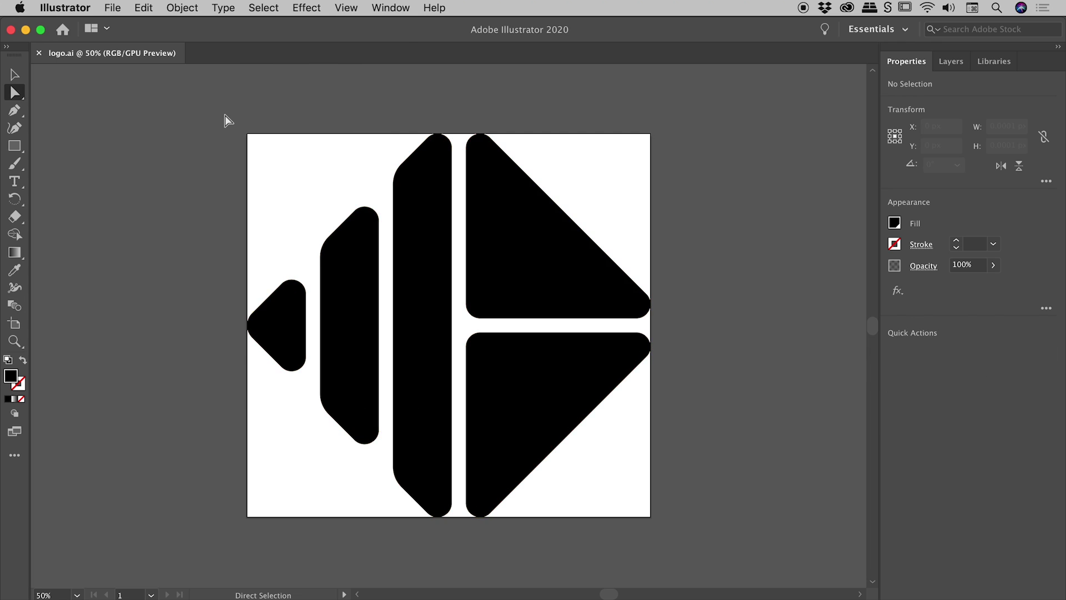
Step: Save the logo to the Desktop as logo.svg in SVG format, using the SVG 1.1 profile
left_click(115, 7)
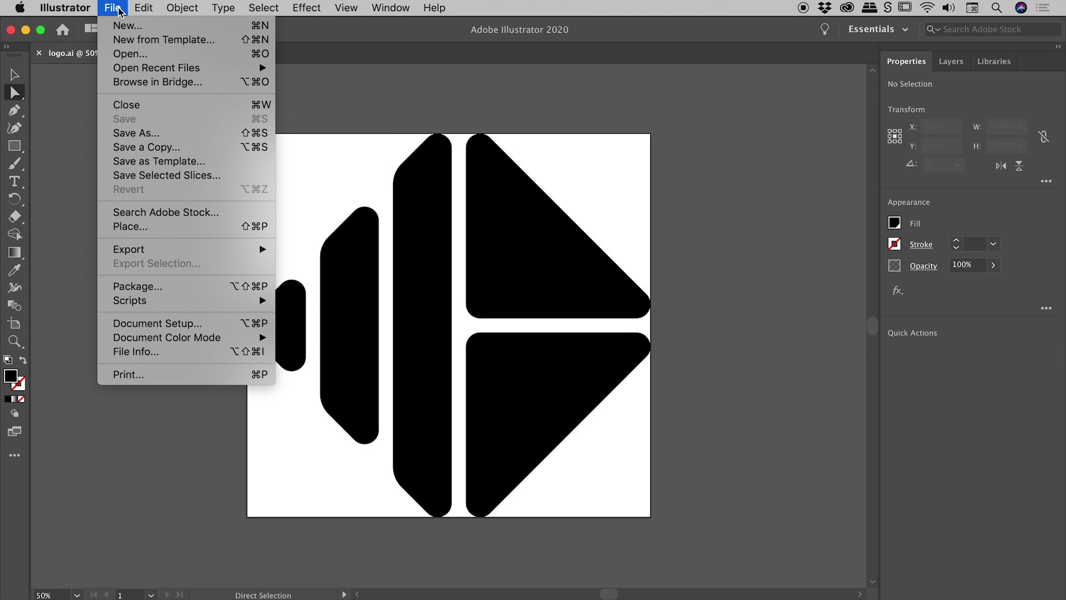
left_click(136, 133)
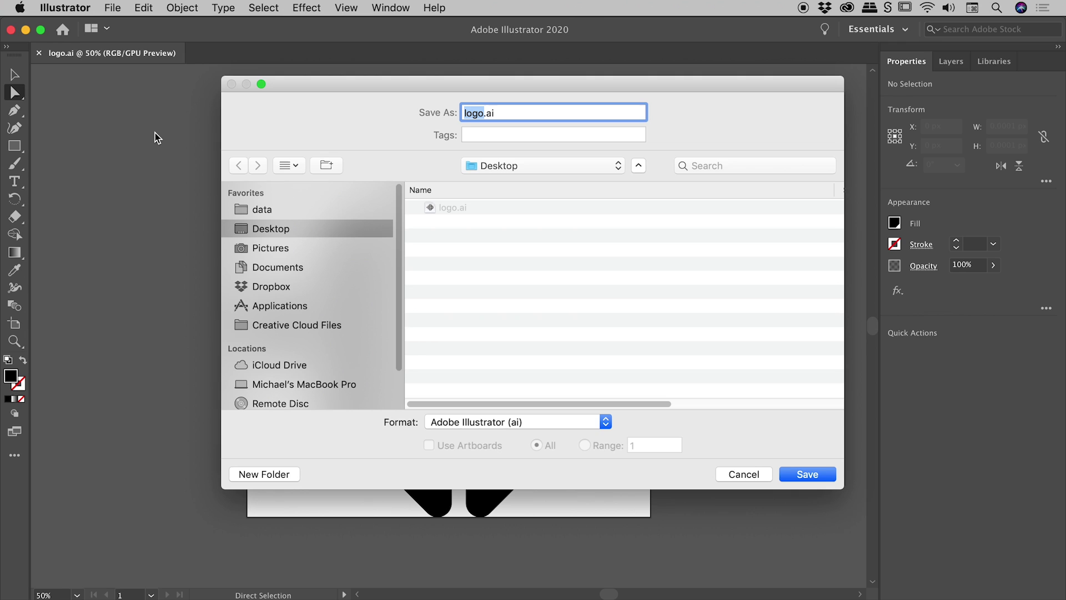
left_click(496, 423)
left_click(498, 489)
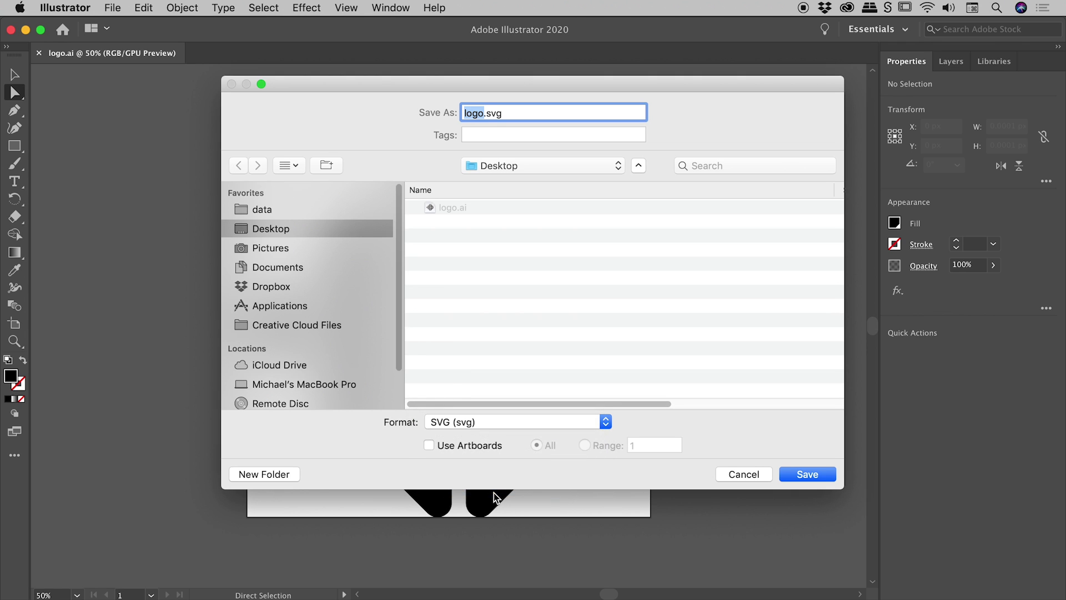
left_click(810, 475)
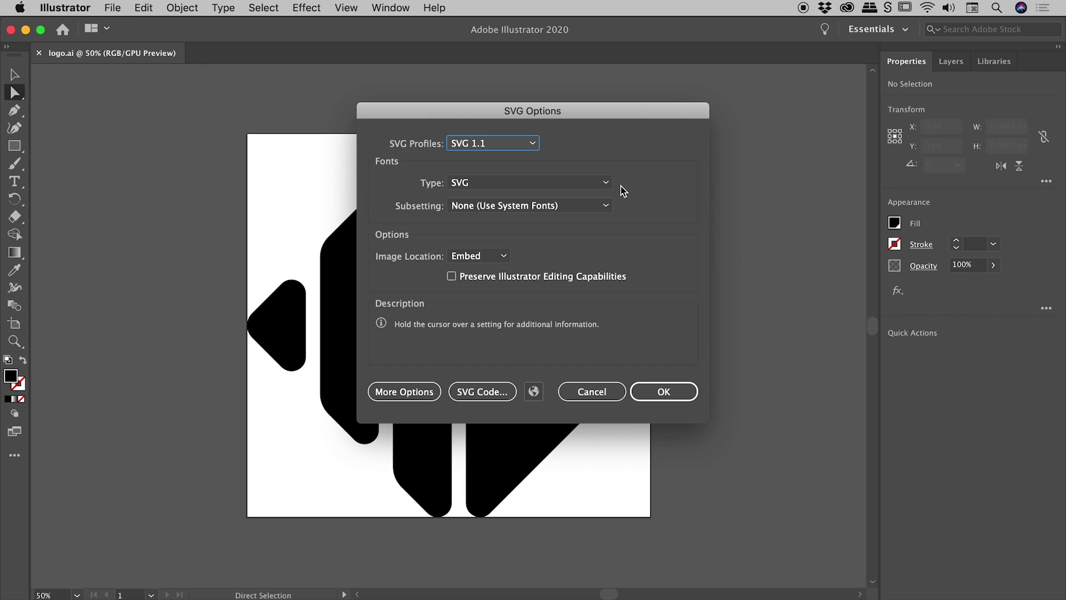
left_click(673, 392)
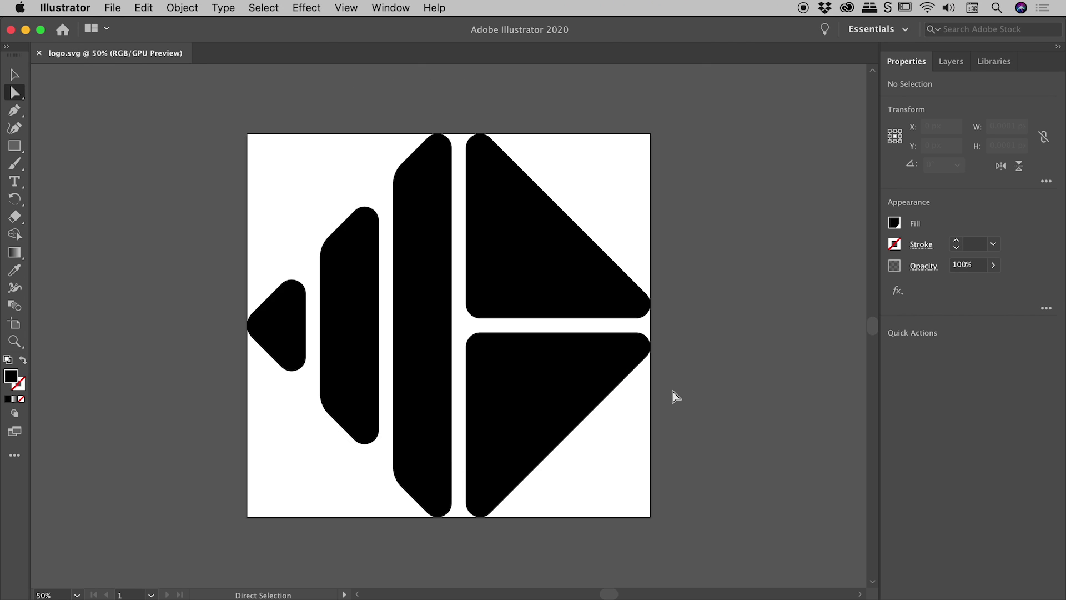
Step: Switch to Blender and delete the default camera, cube and light
key("super+Tab")
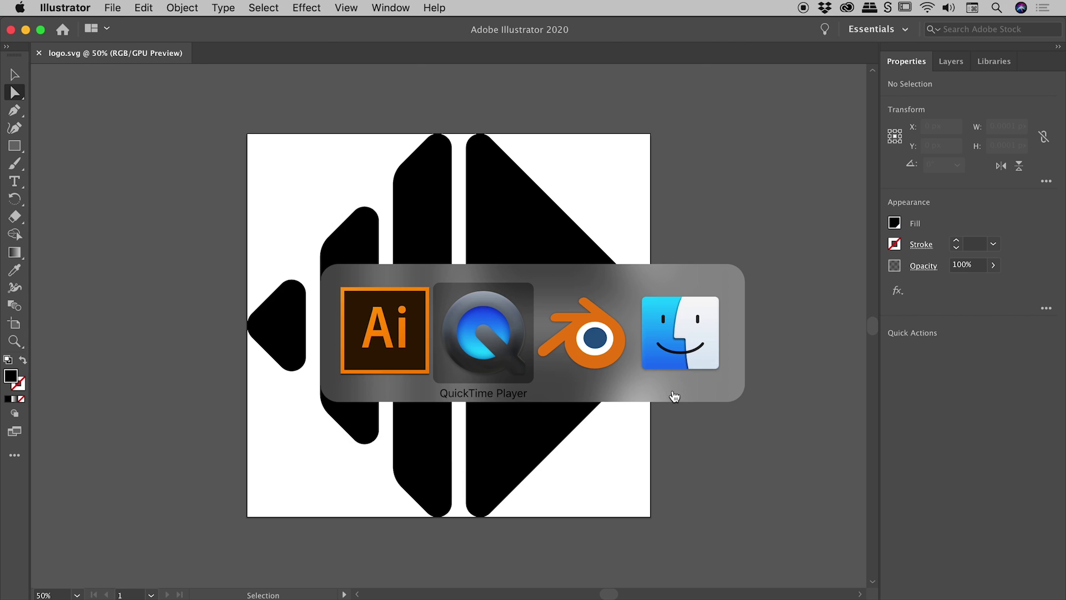
key("super+Tab")
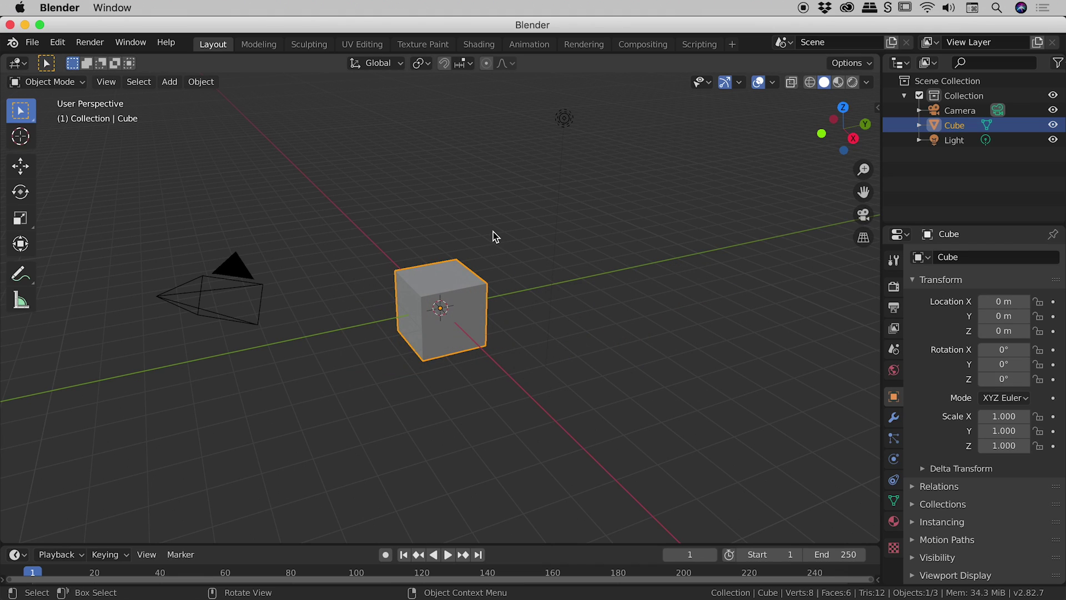
key("alt+a")
key("a")
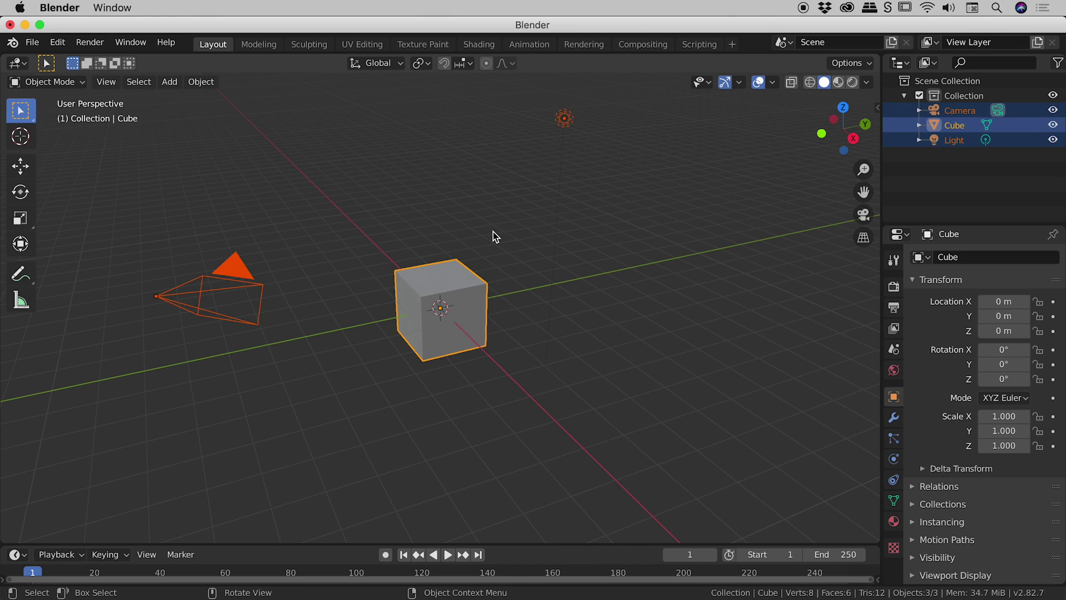
key("x")
left_click(494, 232)
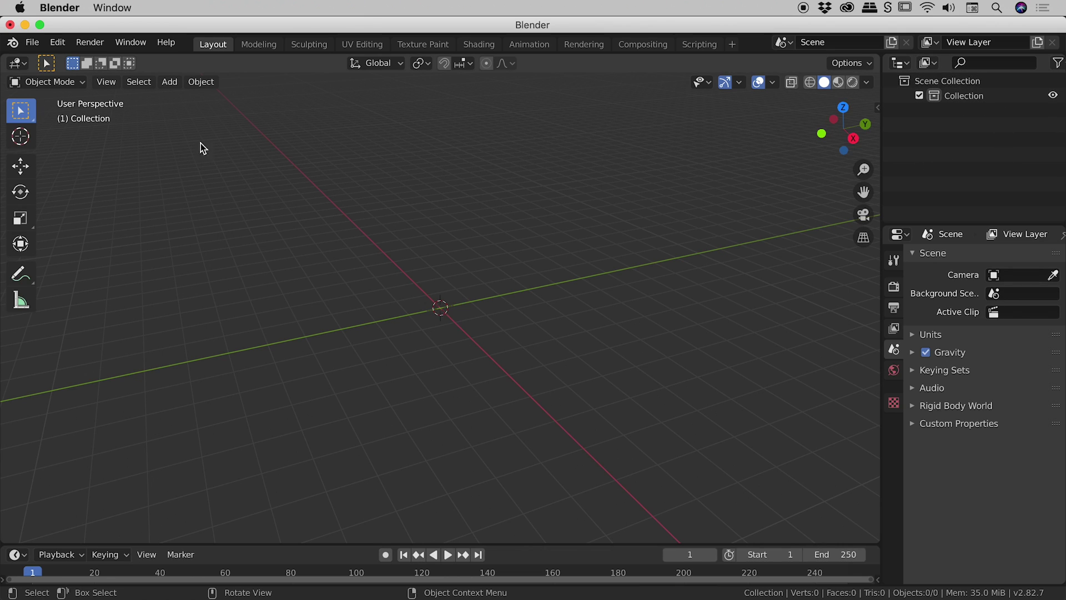
Step: Import logo.svg from the Desktop as a Scalable Vector Graphics file
left_click(32, 42)
mouse_move(87, 248)
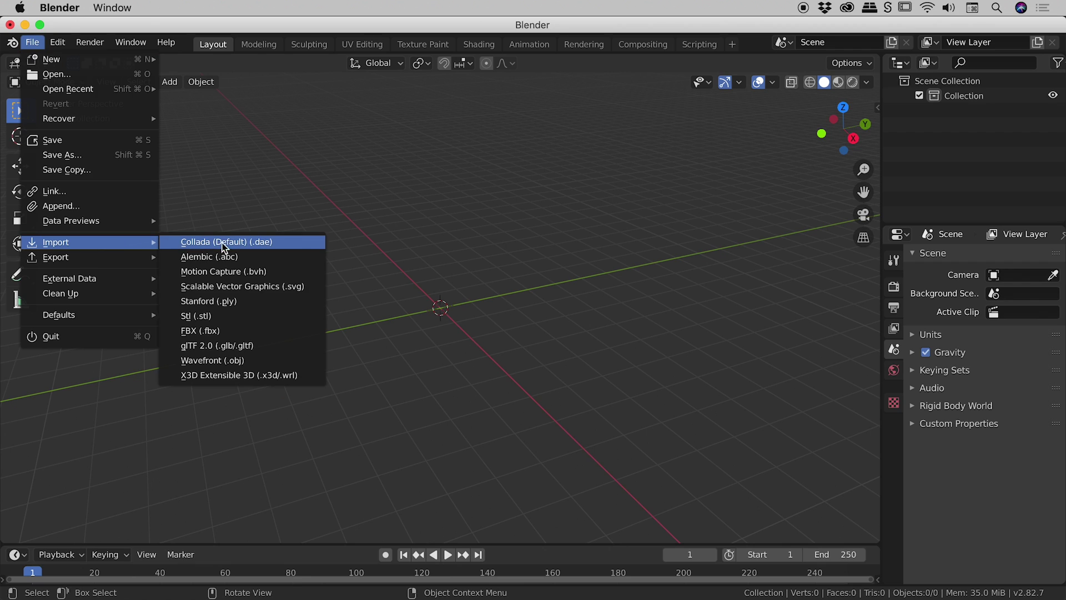
left_click(283, 287)
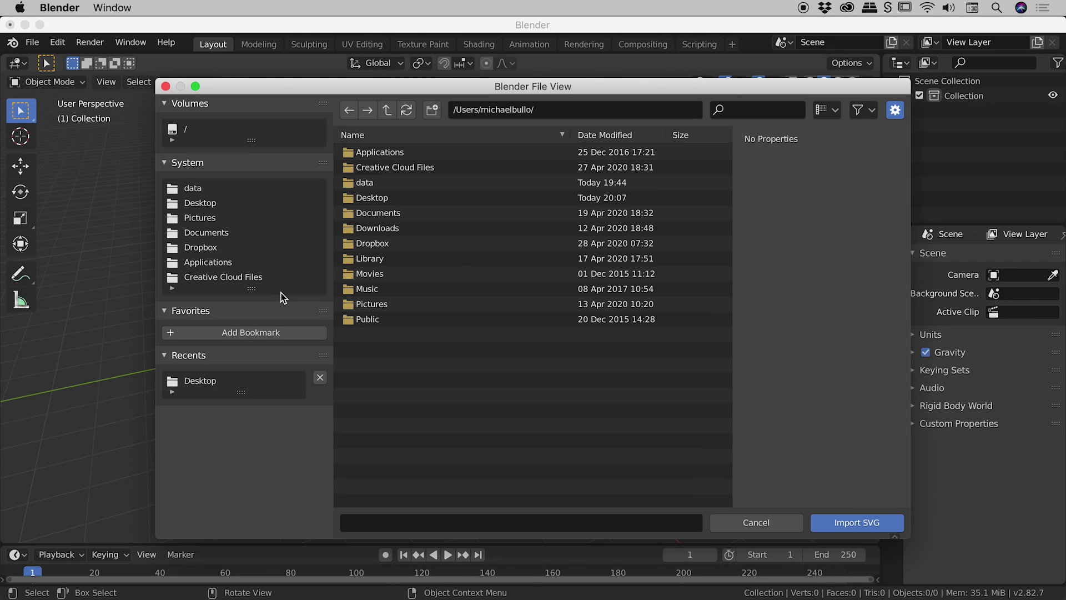
left_click(221, 202)
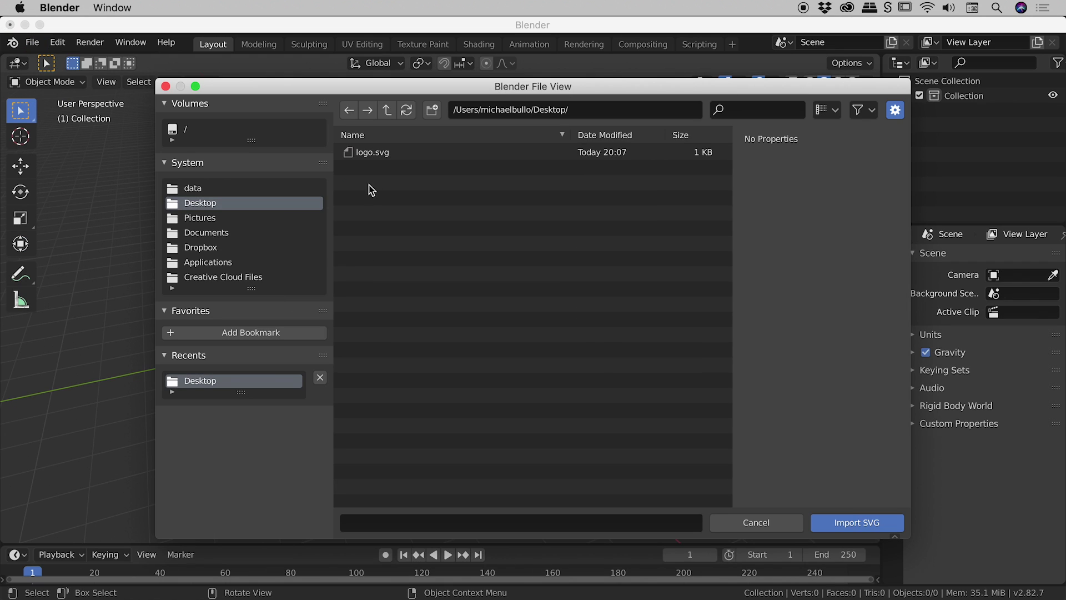
left_click(395, 161)
left_click(867, 523)
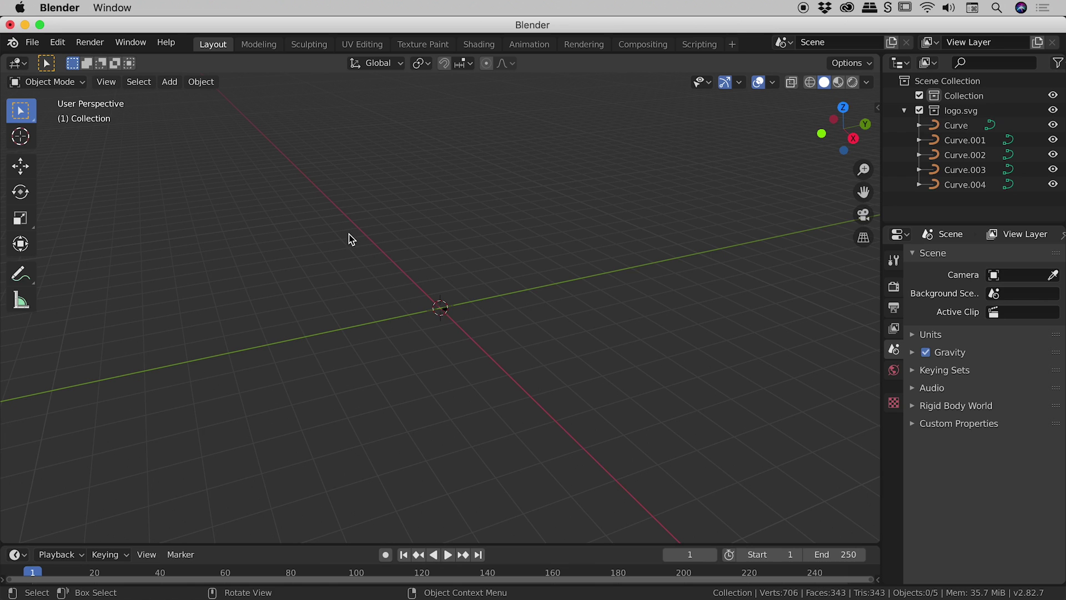
Step: Select all the imported logo curves and scale them by 50
left_click_drag(350, 235, 537, 387)
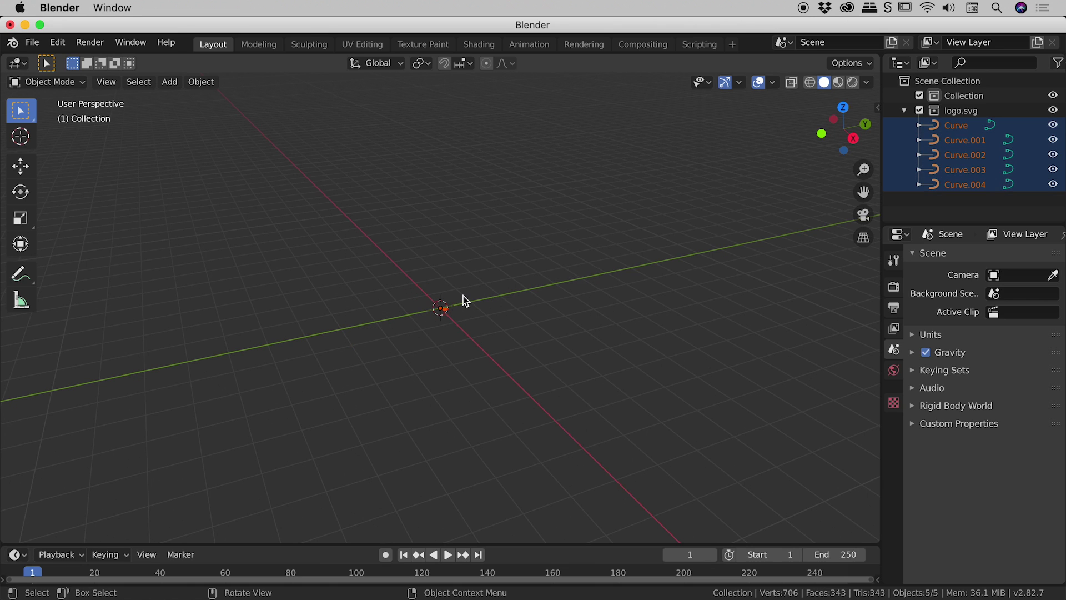
key("s")
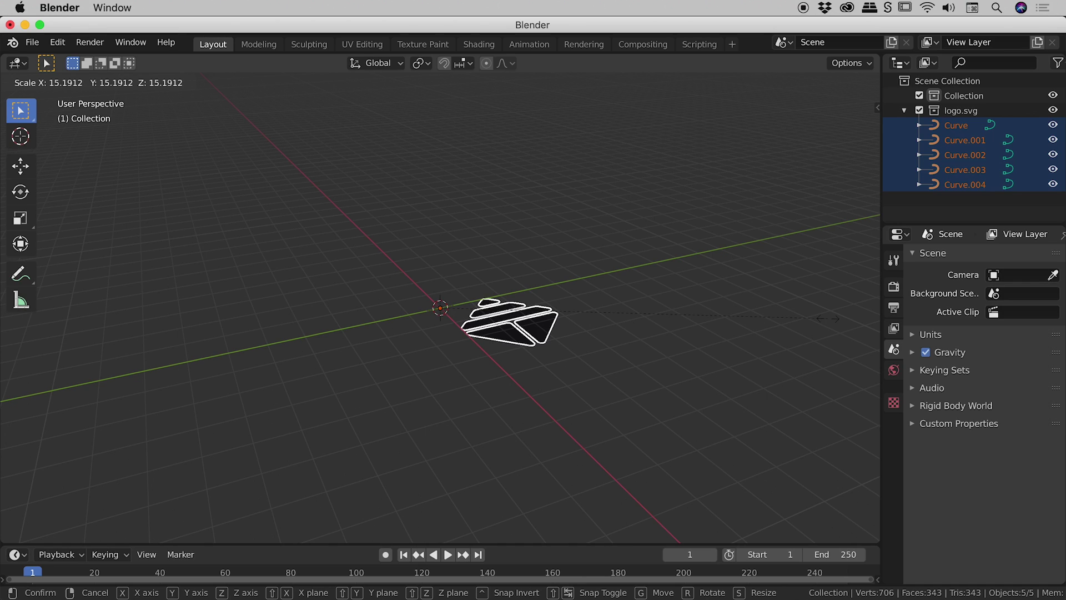
type("50")
key("Return")
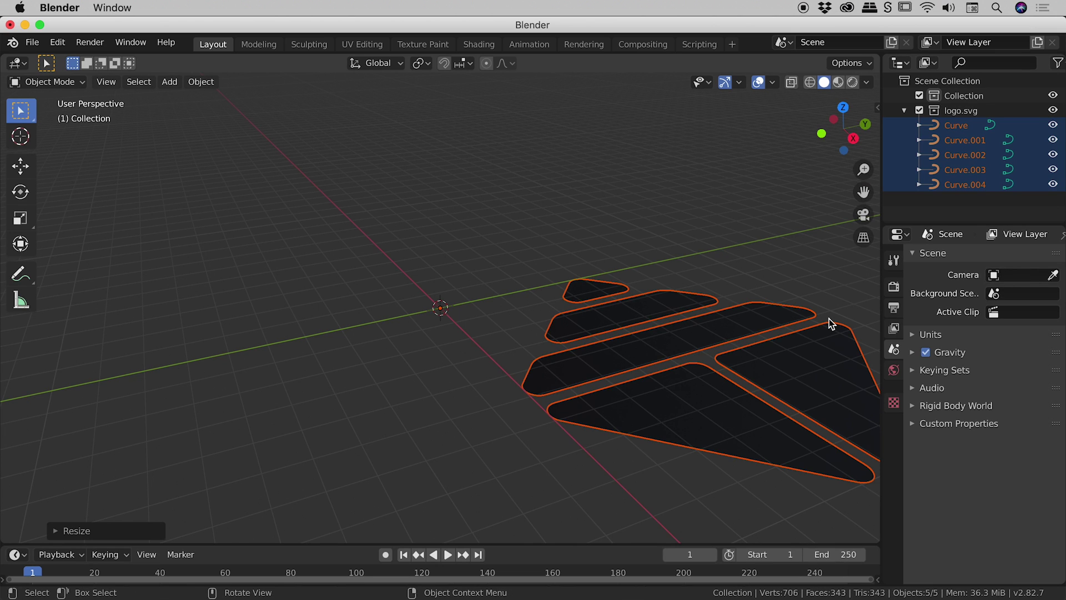
Step: Select all five logo curves, with the upper large triangle Curve.002 as the active object
middle_click_drag(780, 361, 537, 371, "shift")
left_click(700, 286)
middle_click_drag(705, 293, 665, 315, "shift")
left_click(557, 288)
left_click(599, 268)
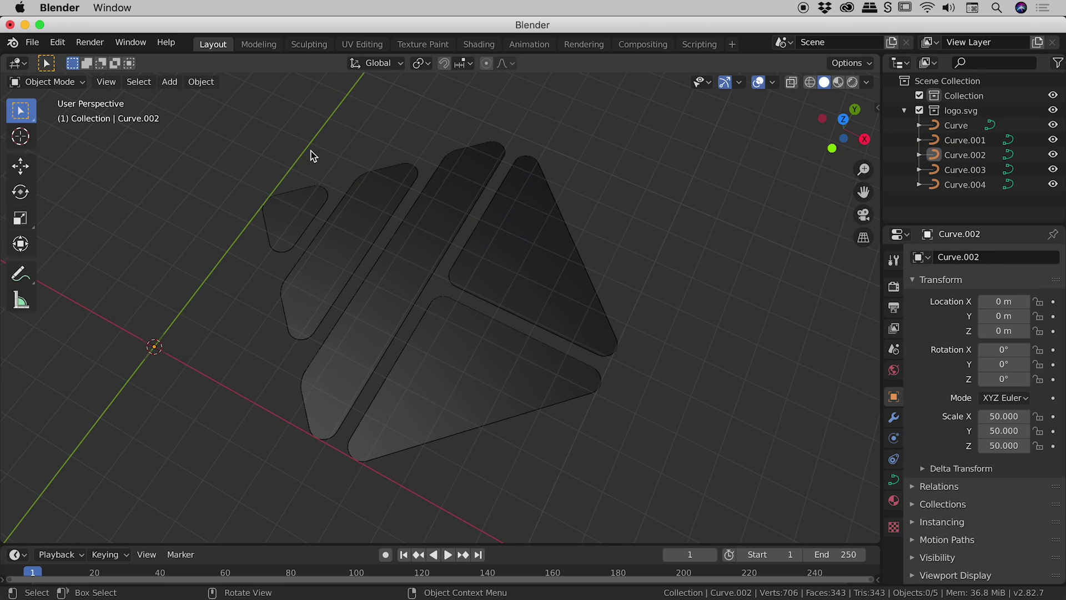
left_click_drag(282, 142, 634, 411)
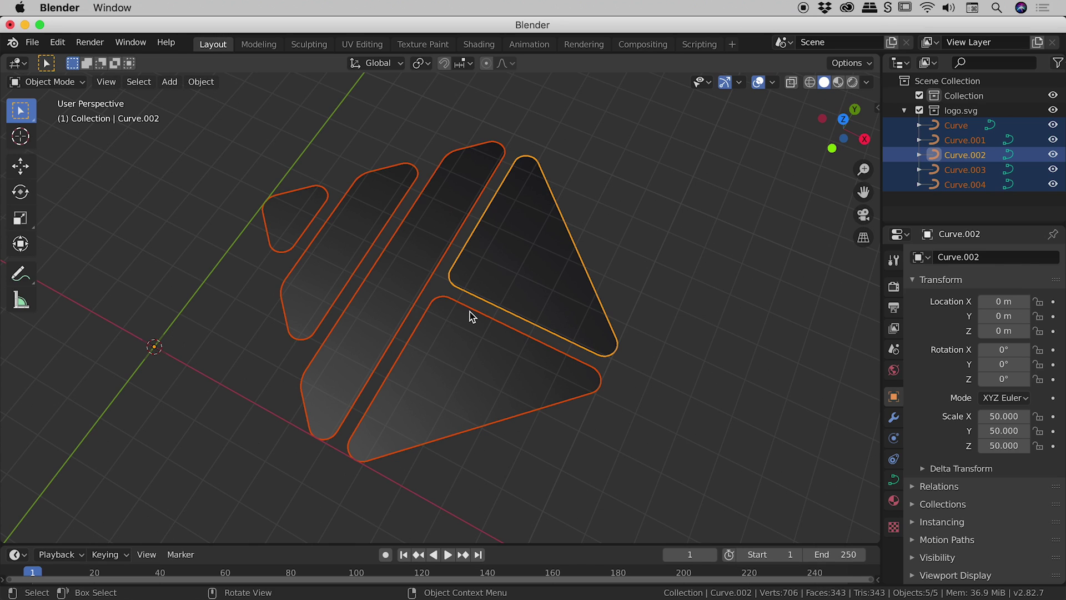
Step: Try to move the outer tip control points of both large triangles along X in Edit Mode, and return to Object Mode
left_click(42, 83)
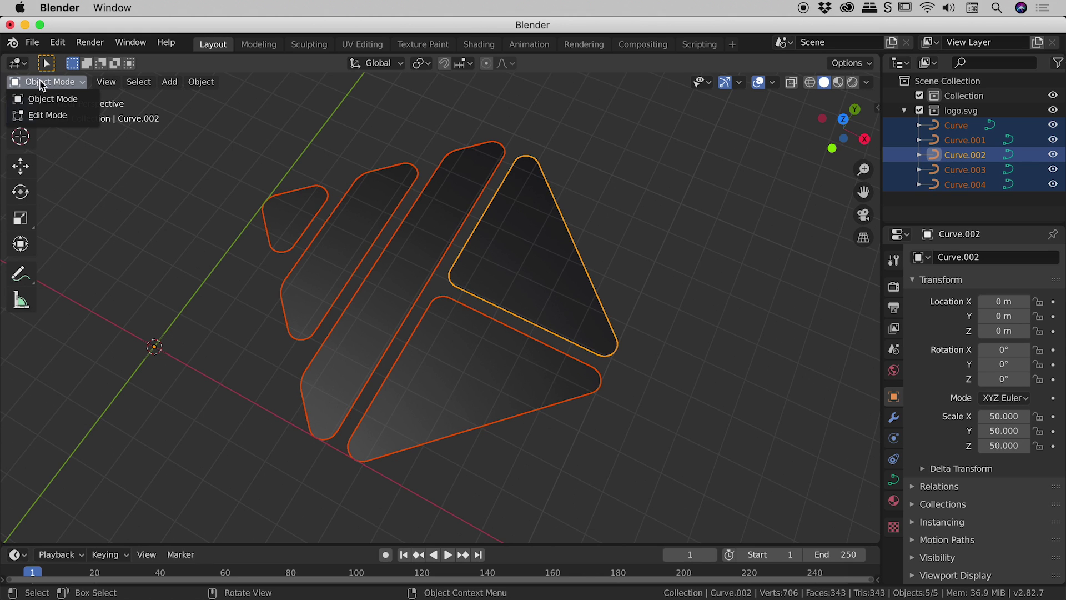
left_click(66, 116)
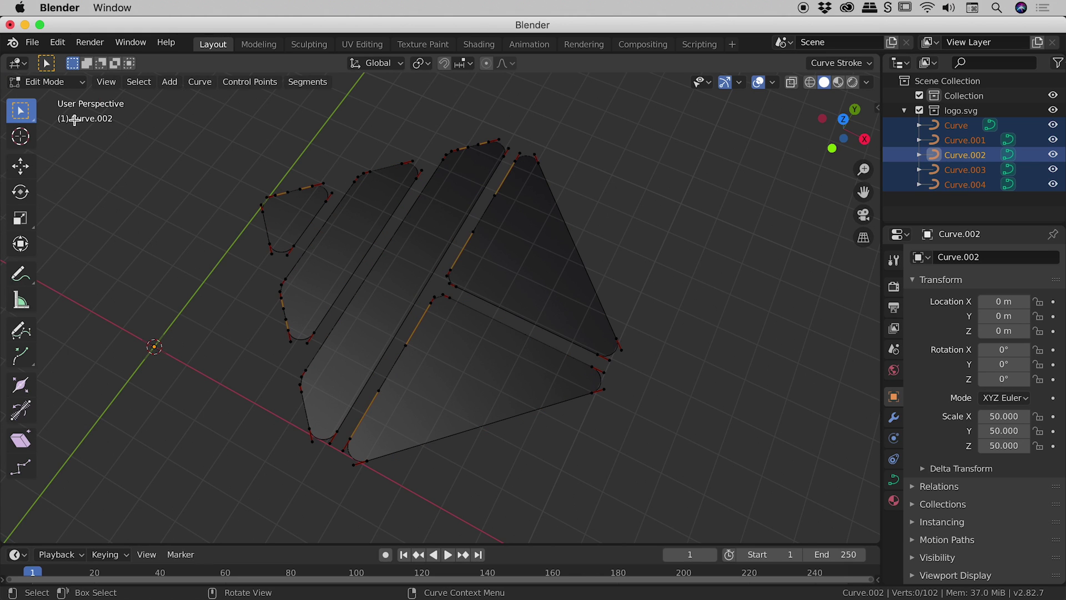
middle_click_drag(440, 331, 466, 309)
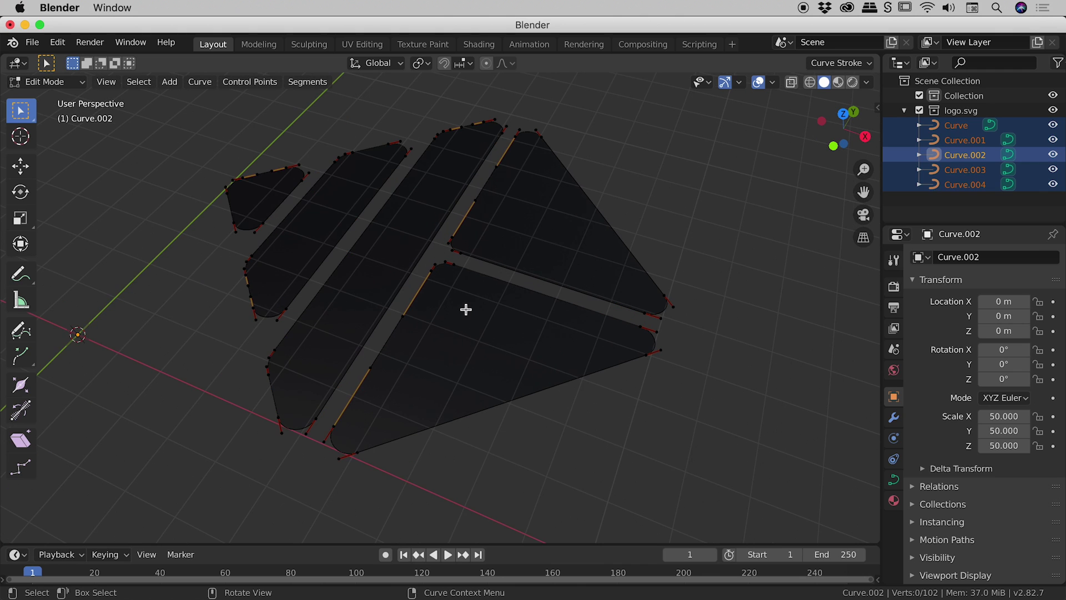
middle_click_drag(522, 253, 483, 300)
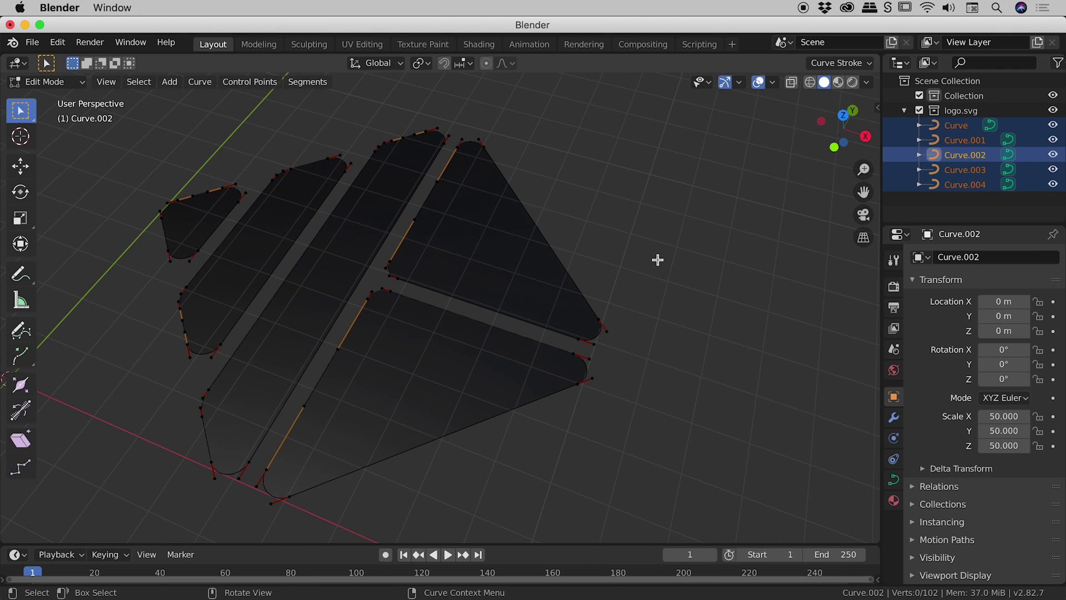
left_click_drag(658, 260, 544, 433)
key("g")
key("x")
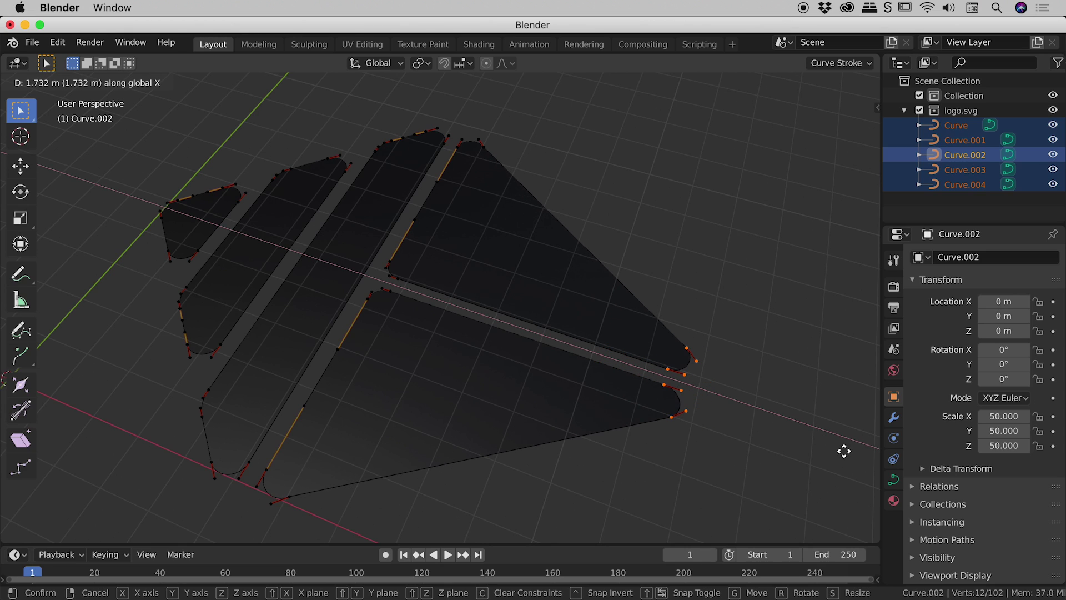
key("Escape")
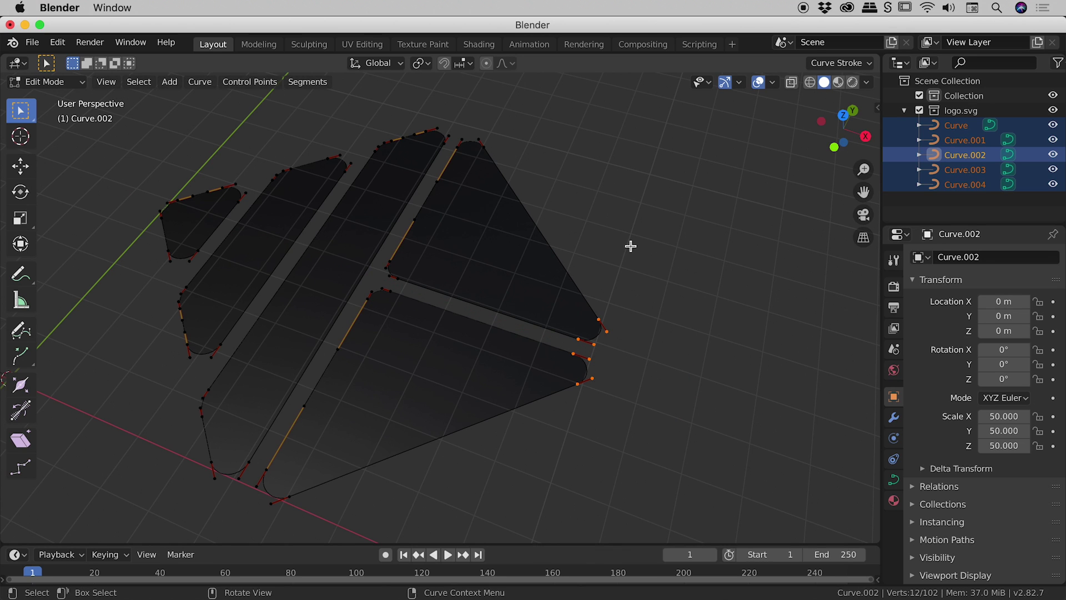
mouse_move(631, 244)
middle_mouse_down()
mouse_move(638, 283)
mouse_move(631, 261)
middle_mouse_up()
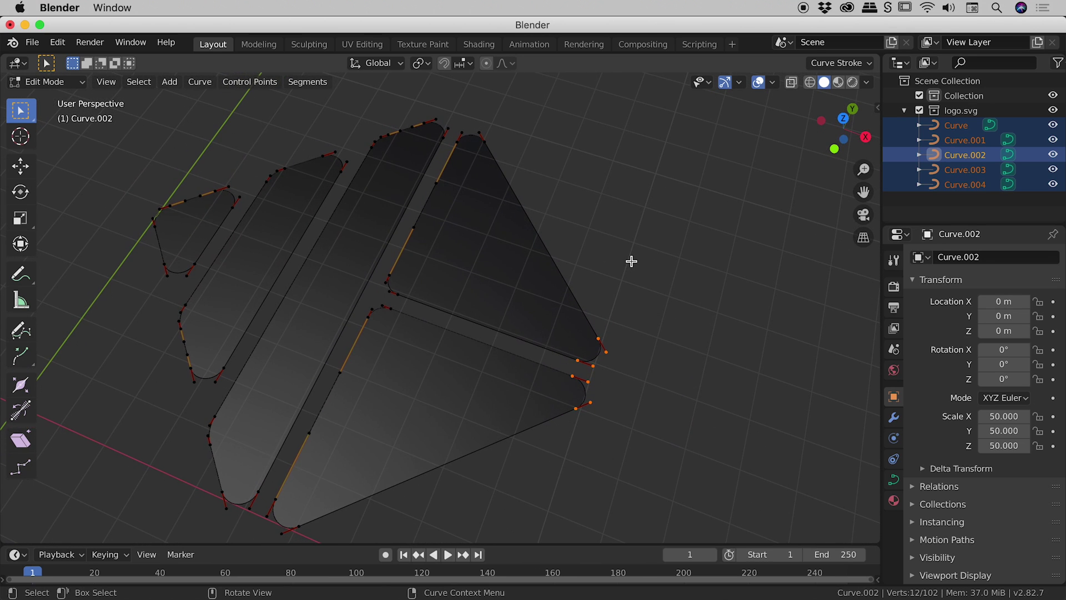
left_click(40, 82)
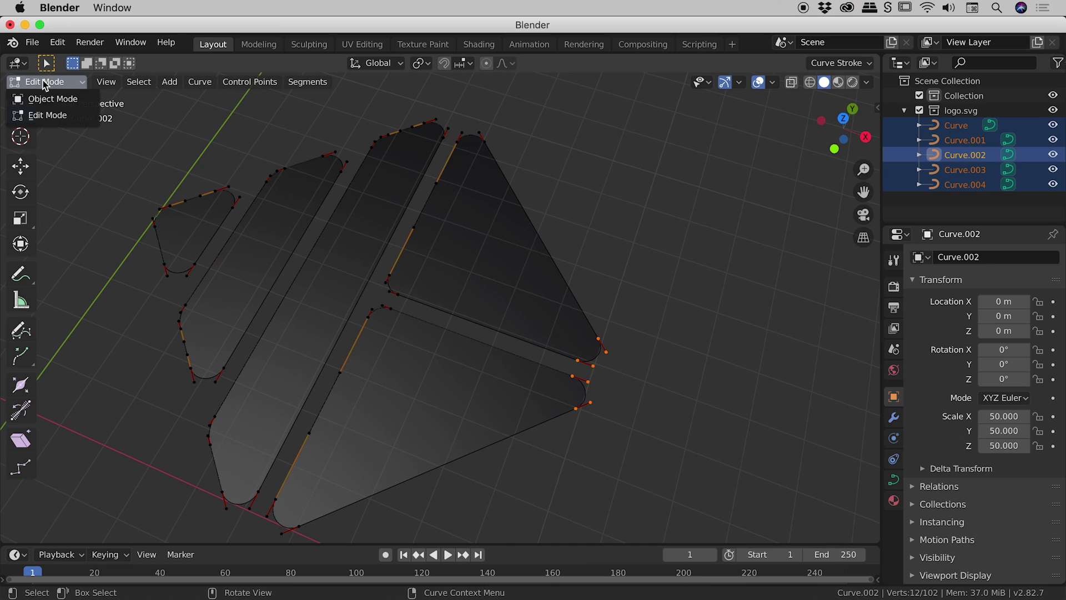
left_click(69, 100)
Step: Join the five selected logo curves into a single object and deselect it
scroll(558, 301, "down", 1)
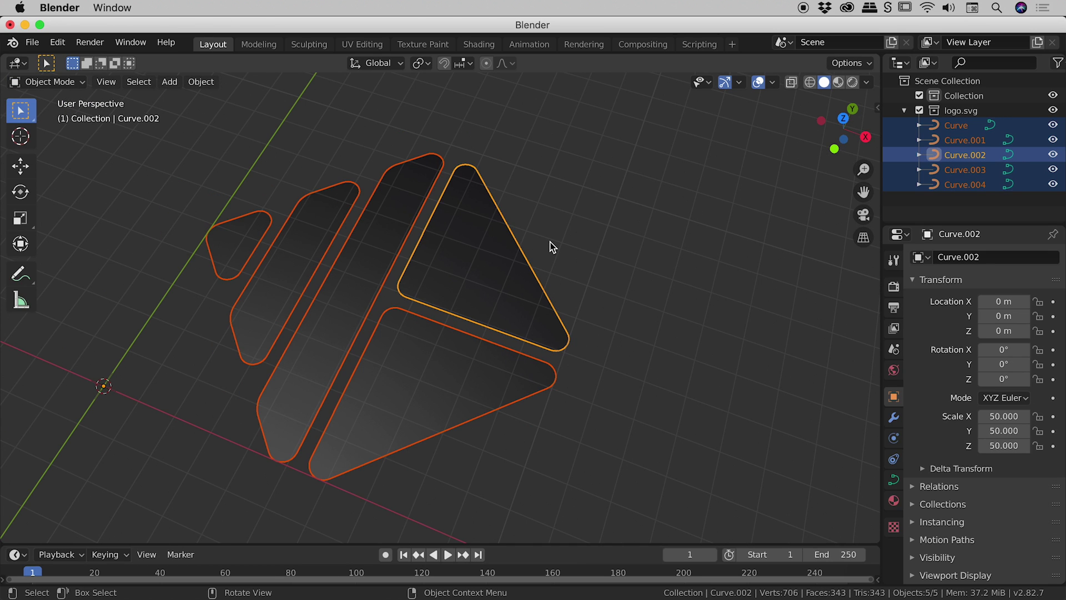
left_click_drag(232, 160, 566, 418)
left_click(210, 85)
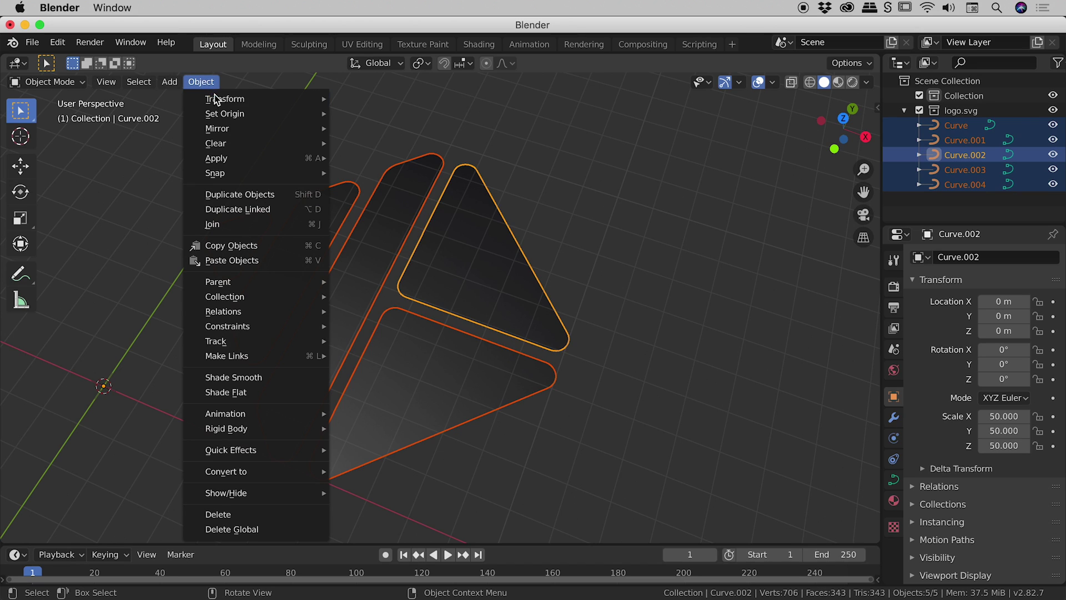
left_click(260, 227)
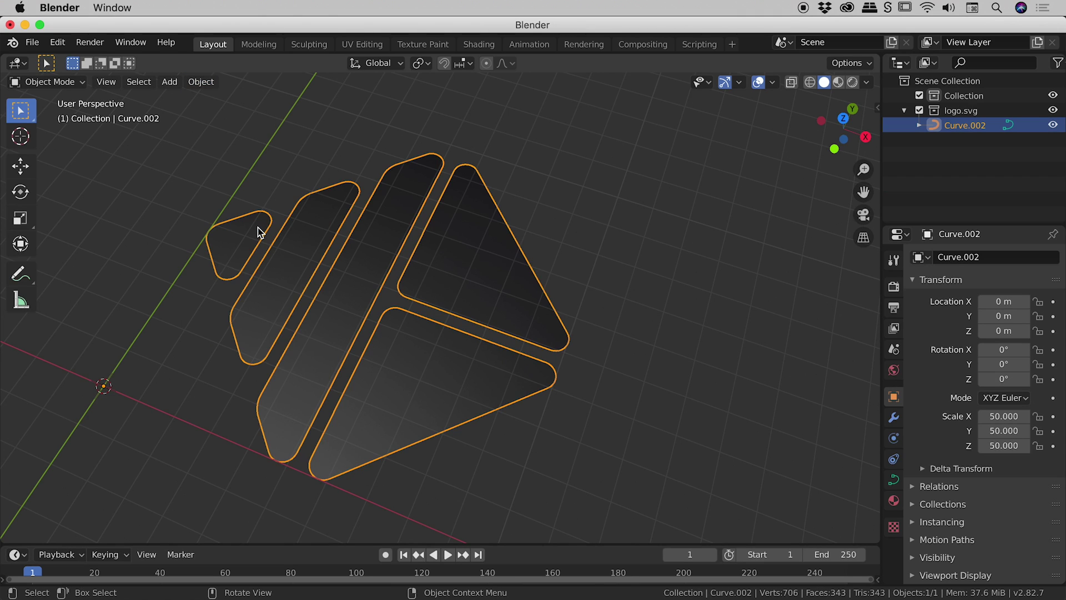
left_click(573, 247)
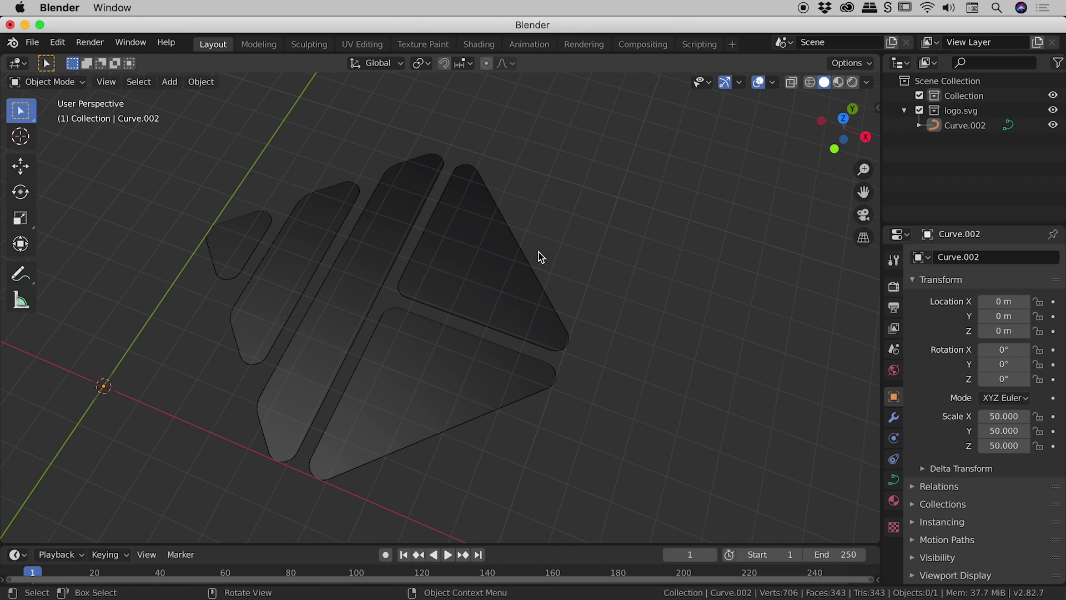
Step: Select the joined logo and set its material's Base Color to a blue with H 0.562, S 0.634 and V 0.660
left_click(496, 255)
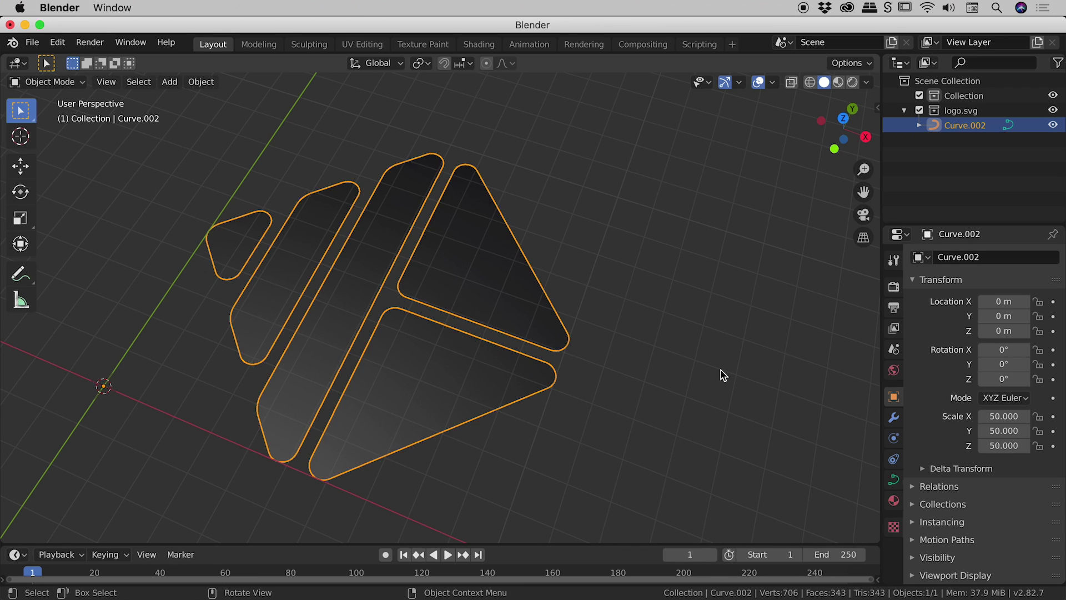
left_click(894, 501)
left_click(1006, 410)
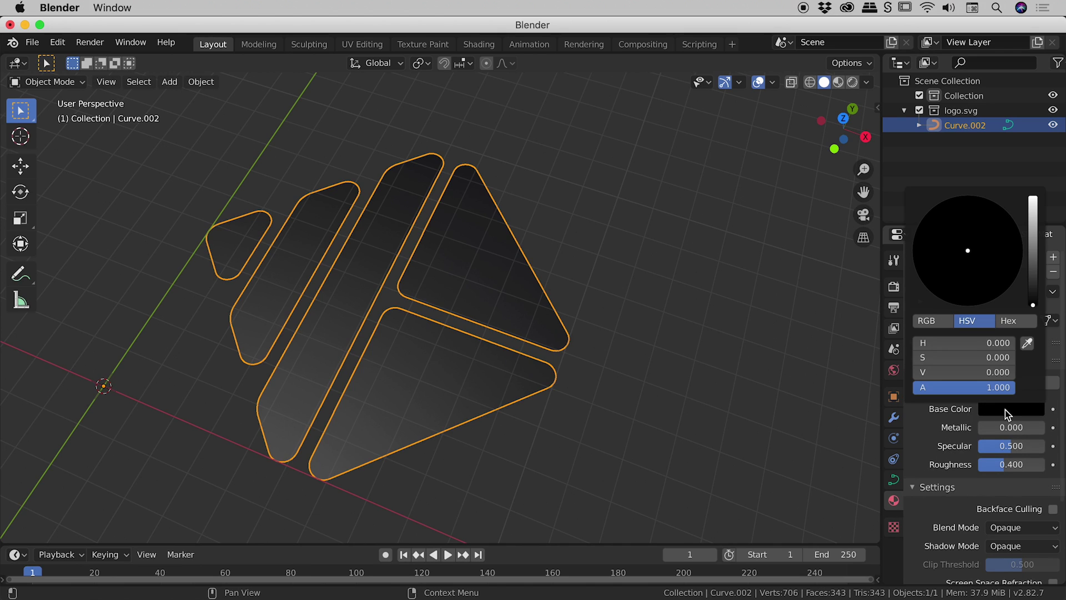
left_click(1034, 233)
left_click(990, 223)
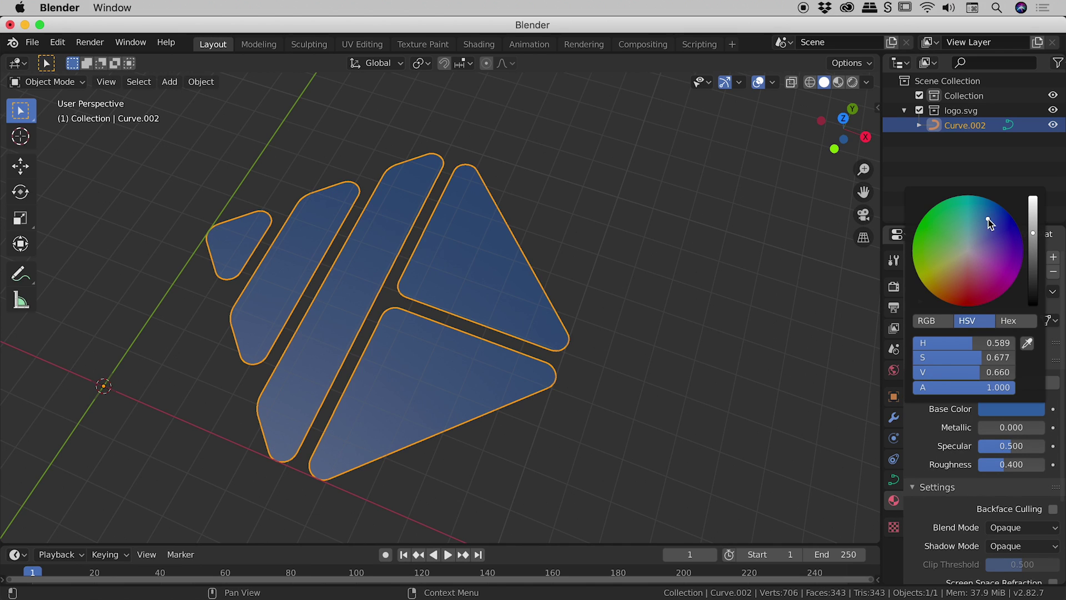
left_click_drag(989, 224, 981, 217)
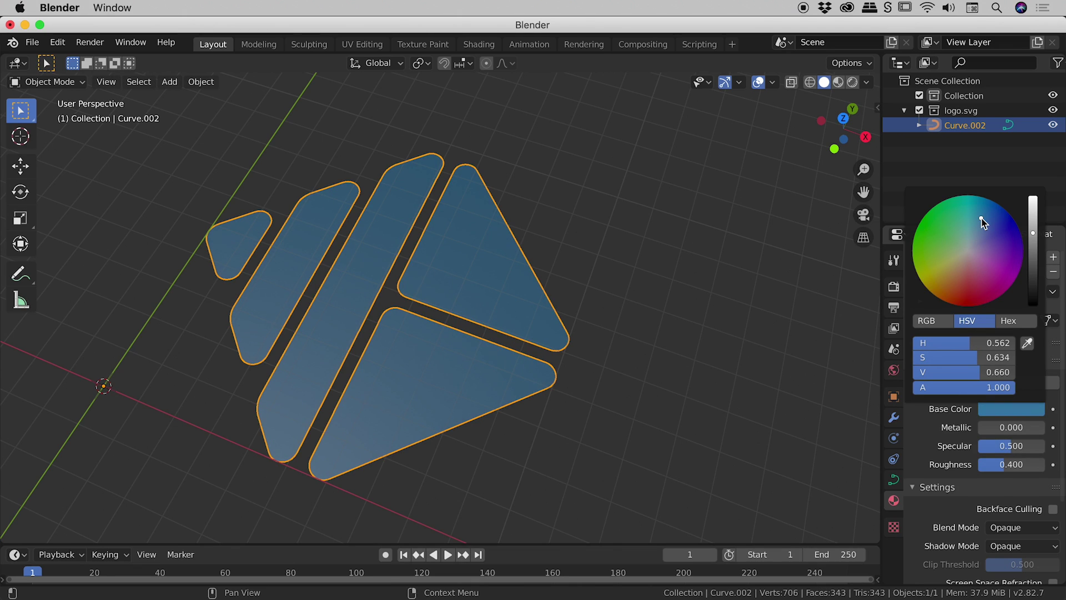
Step: Set the logo material's Metallic to 0.804 and deselect the logo
left_click_drag(984, 427, 1031, 428)
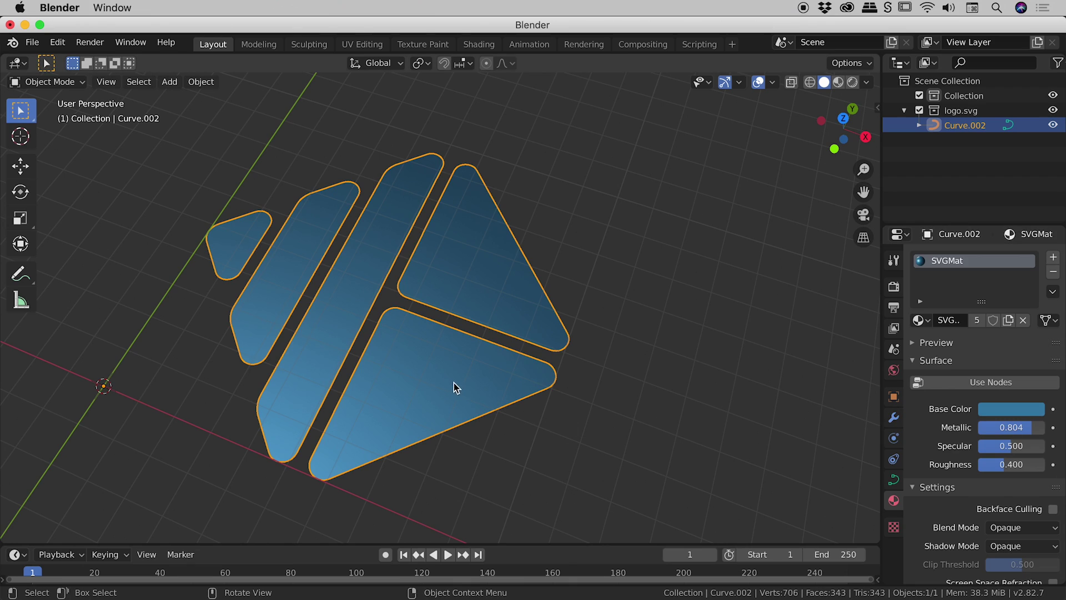
middle_click_drag(453, 383, 469, 281)
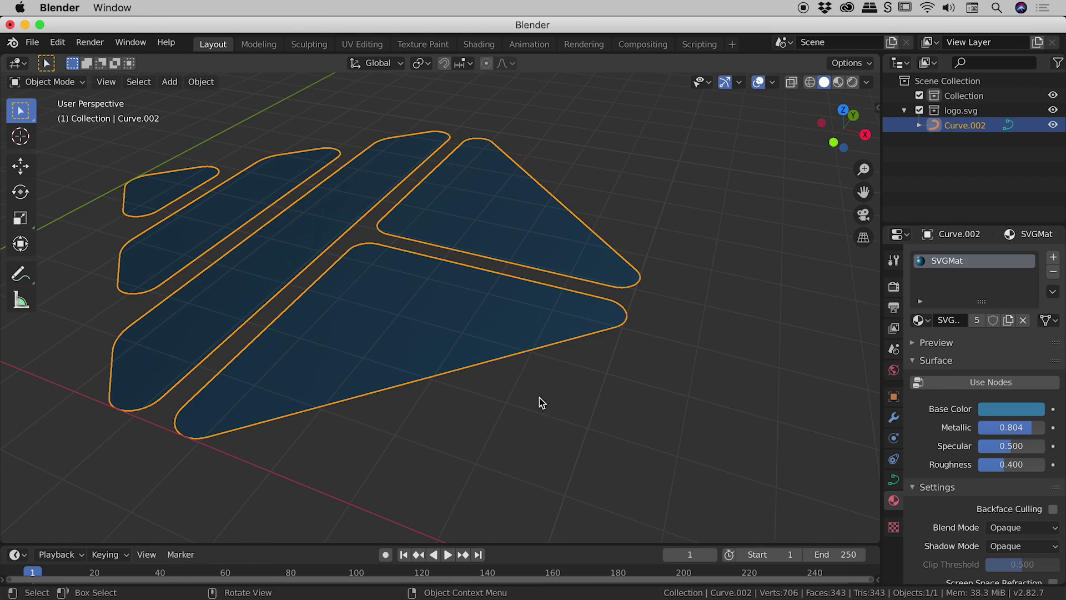
left_click(677, 351)
scroll(507, 340, "up", 4)
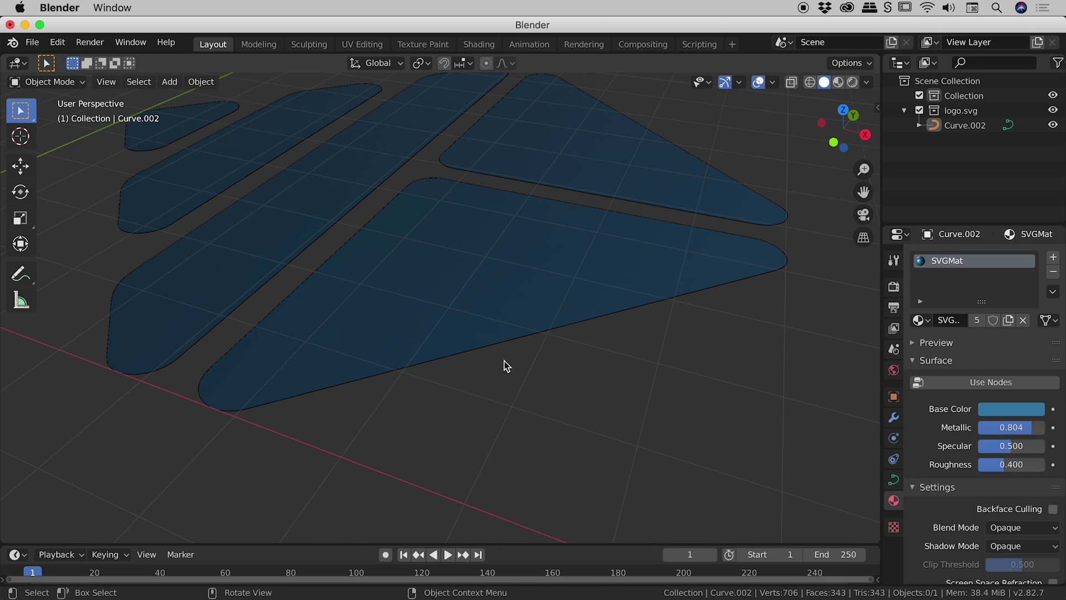
mouse_move(502, 364)
middle_mouse_down()
mouse_move(514, 326)
mouse_move(510, 373)
middle_mouse_up()
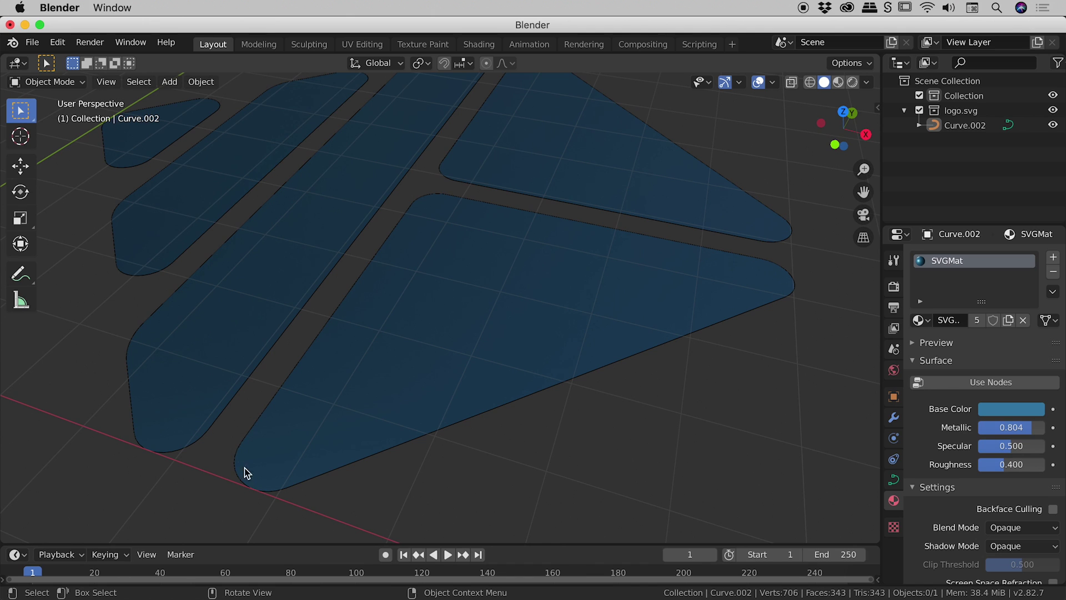
scroll(444, 428, "down", 2)
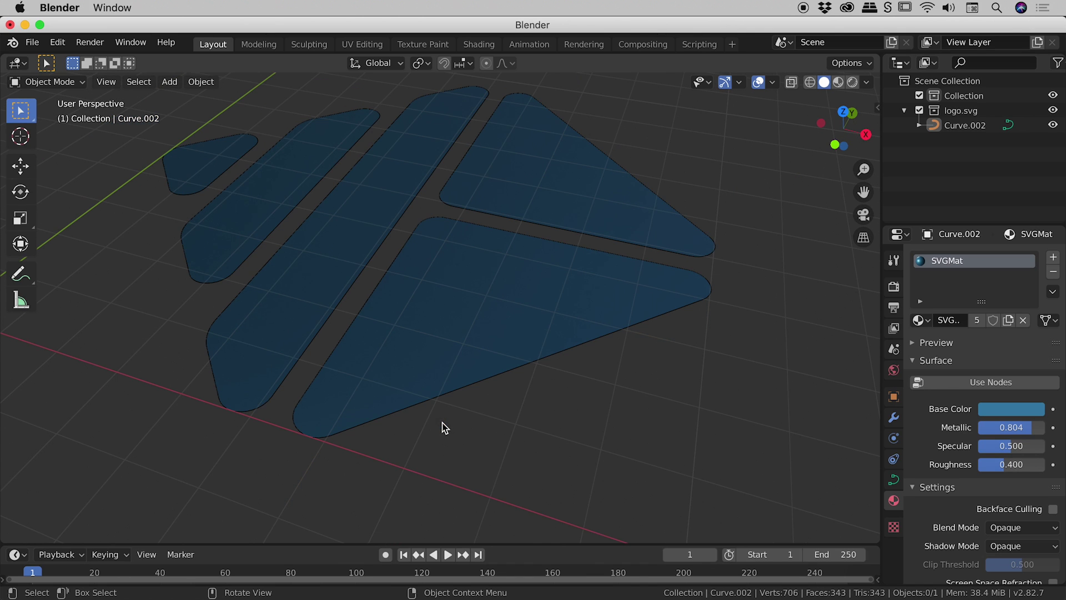
middle_click_drag(552, 365, 547, 401)
Step: Select the logo and set the Extrude value in its curve Geometry settings to 0.01 m
left_click(893, 417)
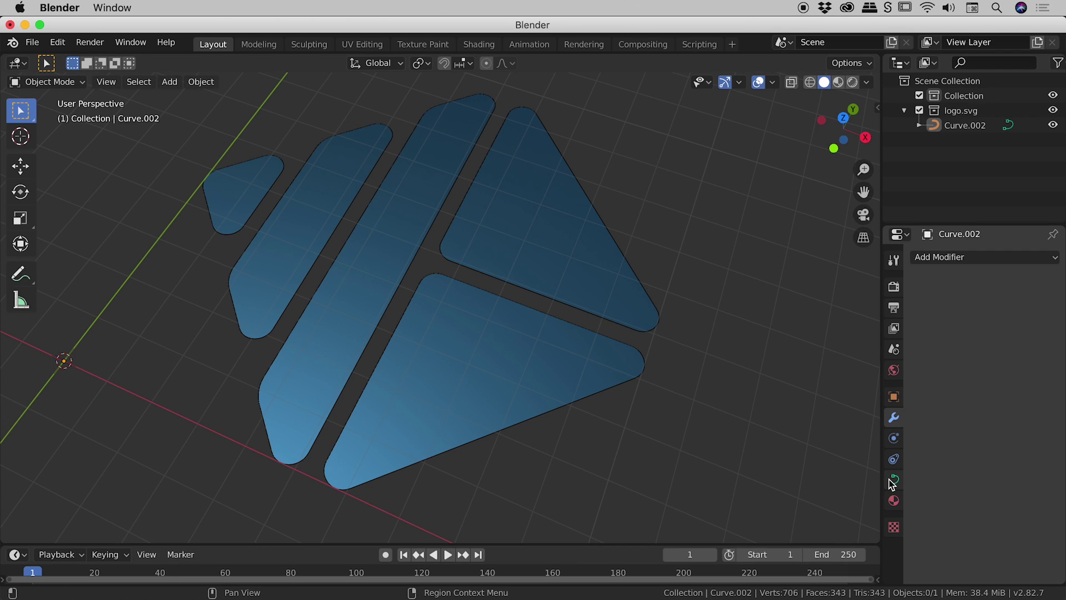
left_click(433, 345)
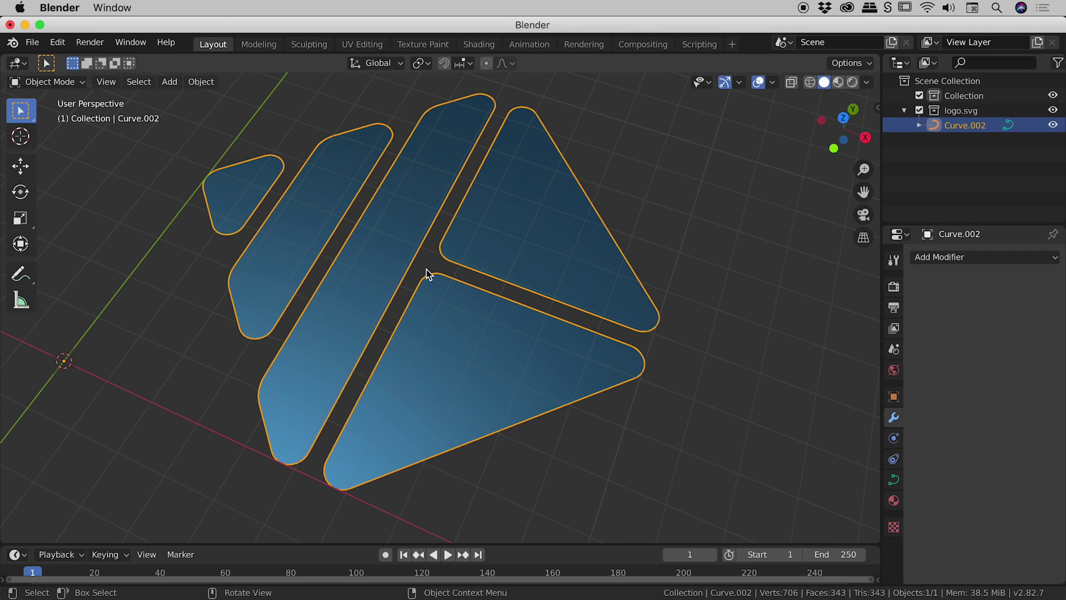
left_click(893, 481)
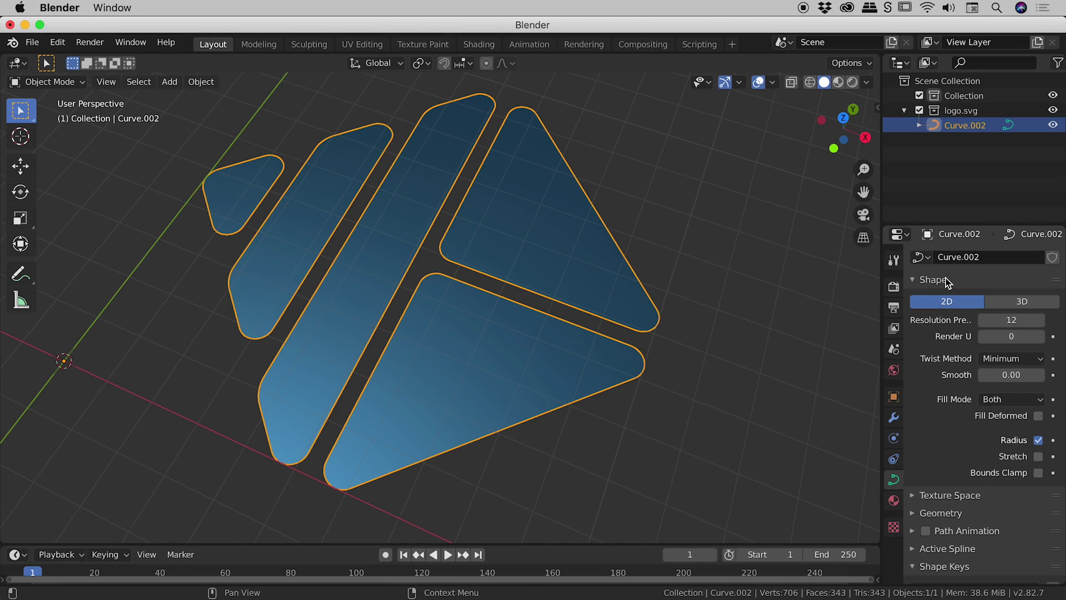
left_click(915, 280)
left_click(916, 368)
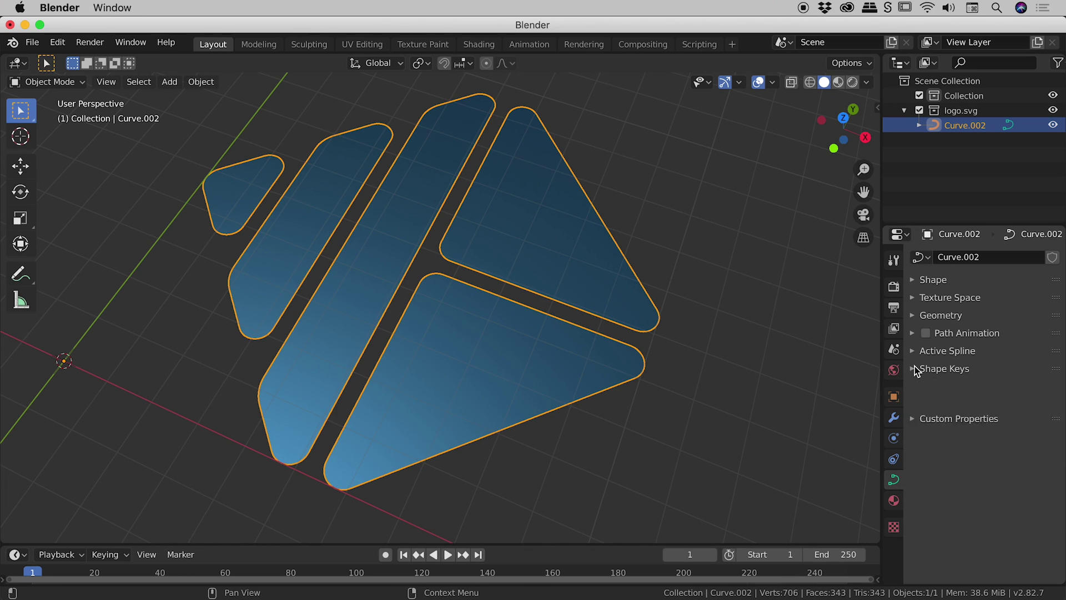
left_click(917, 316)
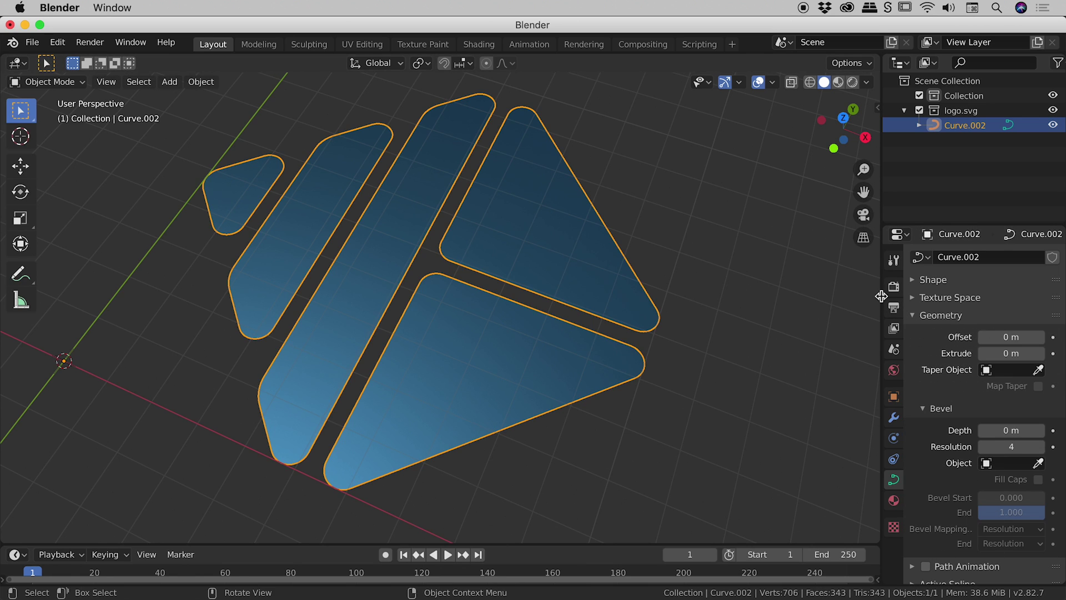
left_click_drag(881, 296, 835, 296)
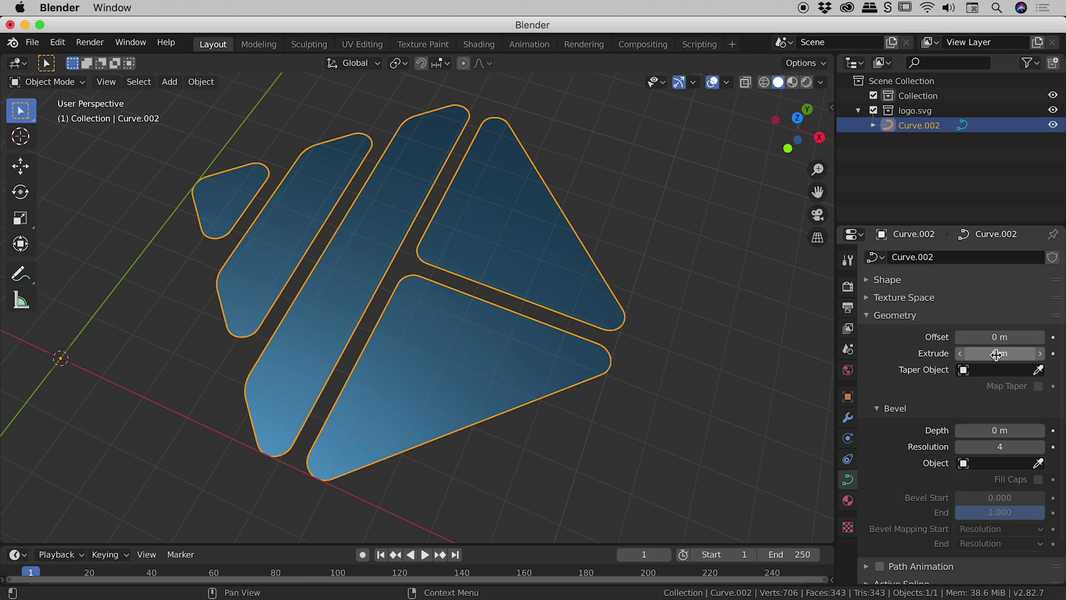
left_click(1041, 356)
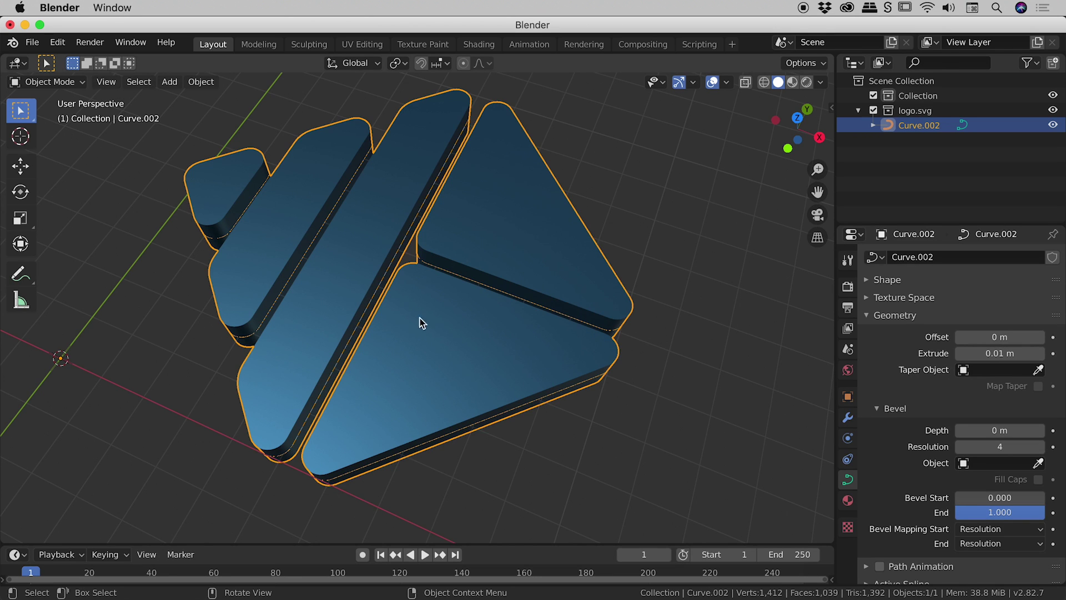
Step: Deselect the logo and examine its extruded sides from low and high angles, close up and from farther away
middle_click_drag(363, 320, 496, 332)
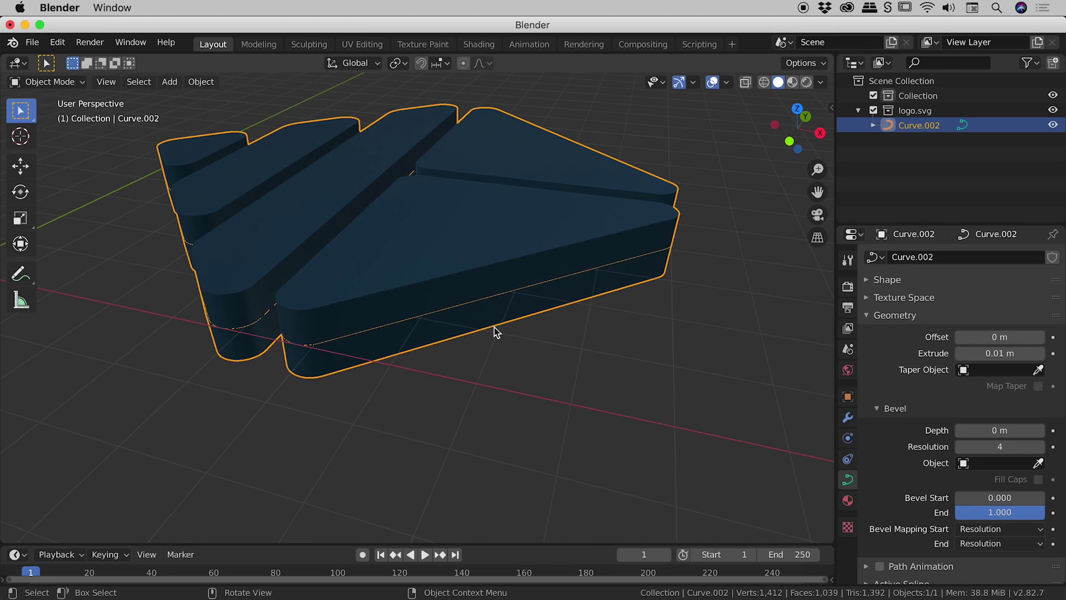
left_click(615, 346)
mouse_move(521, 288)
middle_mouse_down()
mouse_move(523, 340)
mouse_move(600, 329)
mouse_move(626, 258)
mouse_move(590, 307)
mouse_move(559, 276)
mouse_move(518, 278)
middle_mouse_up()
scroll(625, 254, "up", 5)
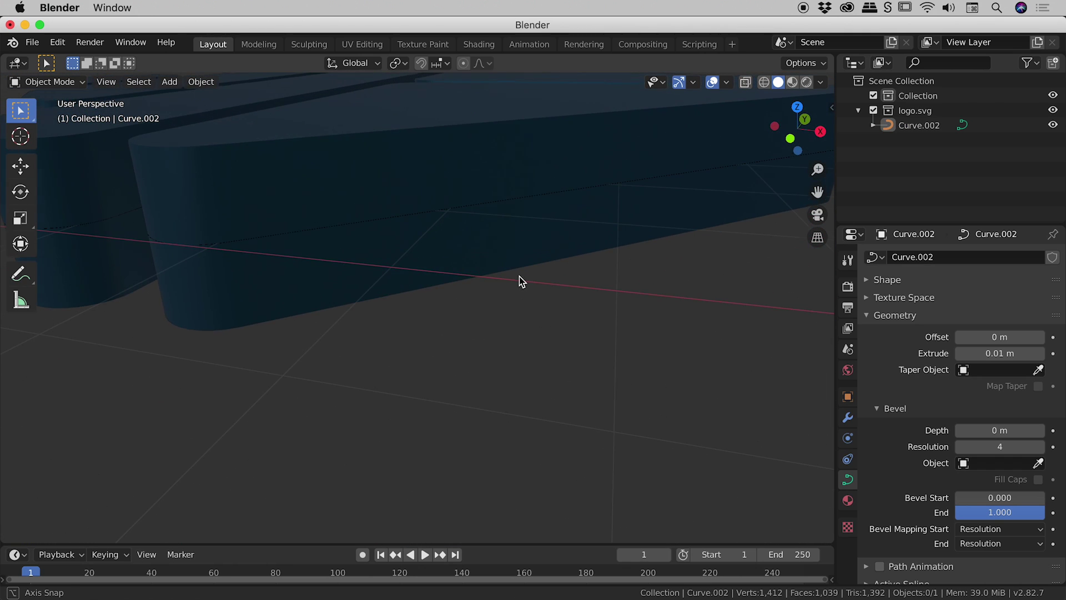
middle_click_drag(571, 257, 560, 346)
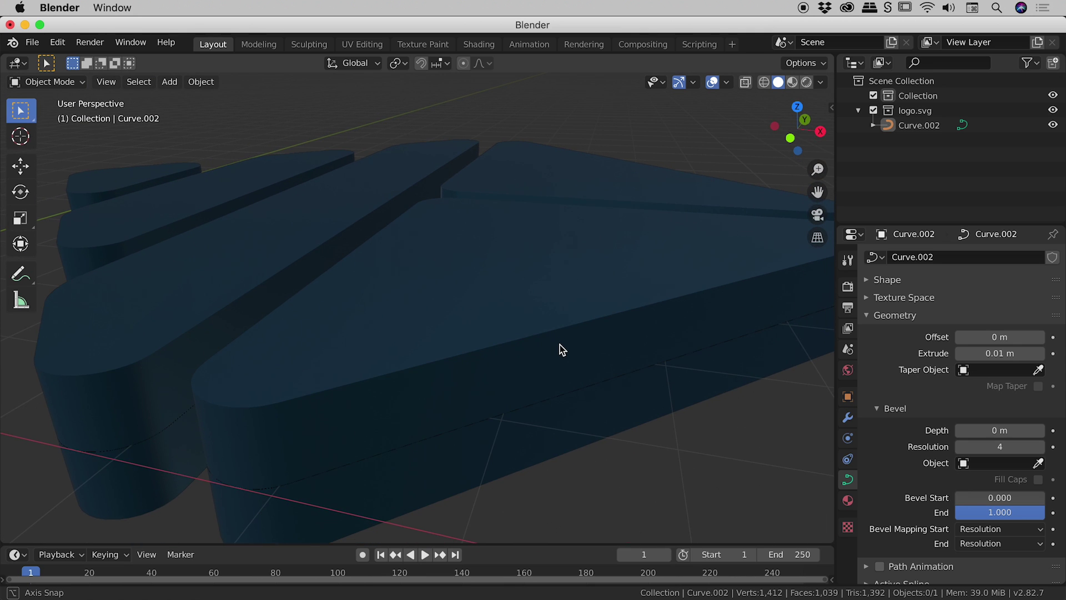
scroll(559, 350, "down", 3)
middle_click_drag(559, 350, 576, 305)
scroll(561, 352, "down", 2)
scroll(577, 301, "up", 3)
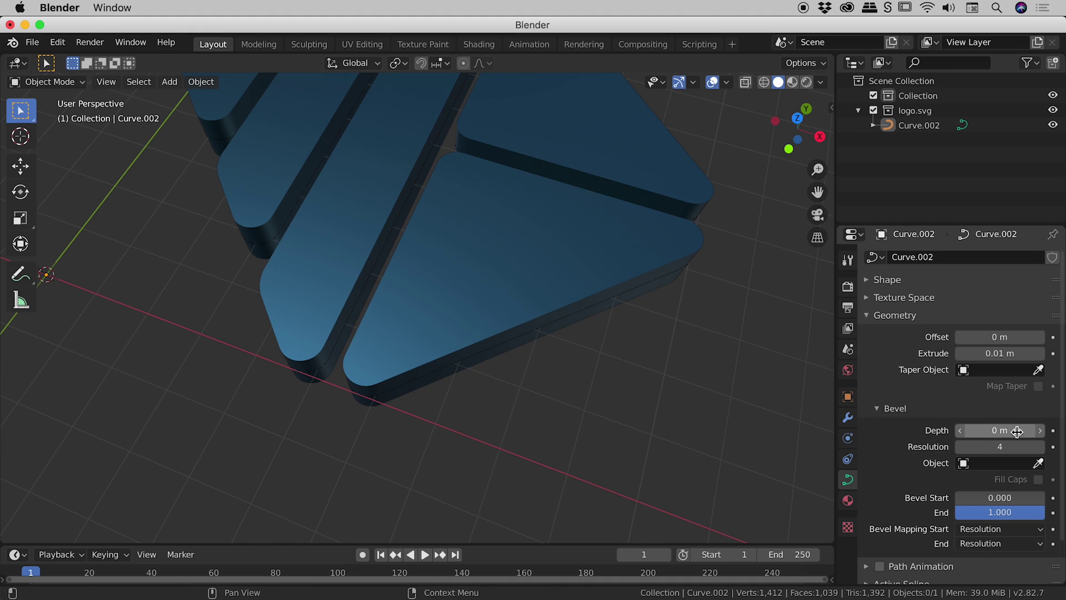
Step: Round the logo's edges with a curve Bevel Depth of 0.001 m
left_click(1041, 434)
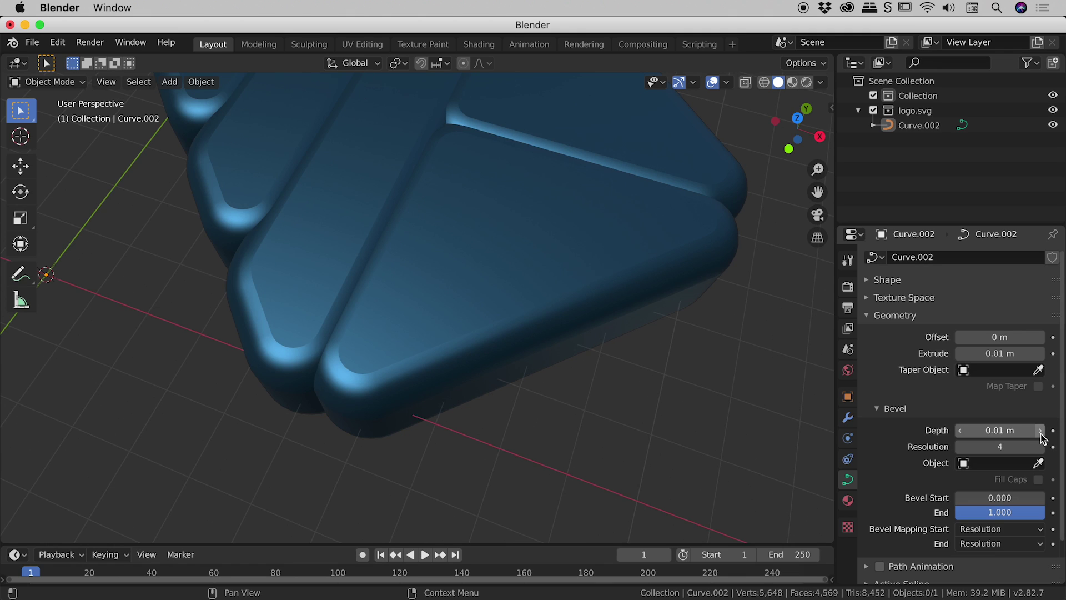
left_click(1006, 431)
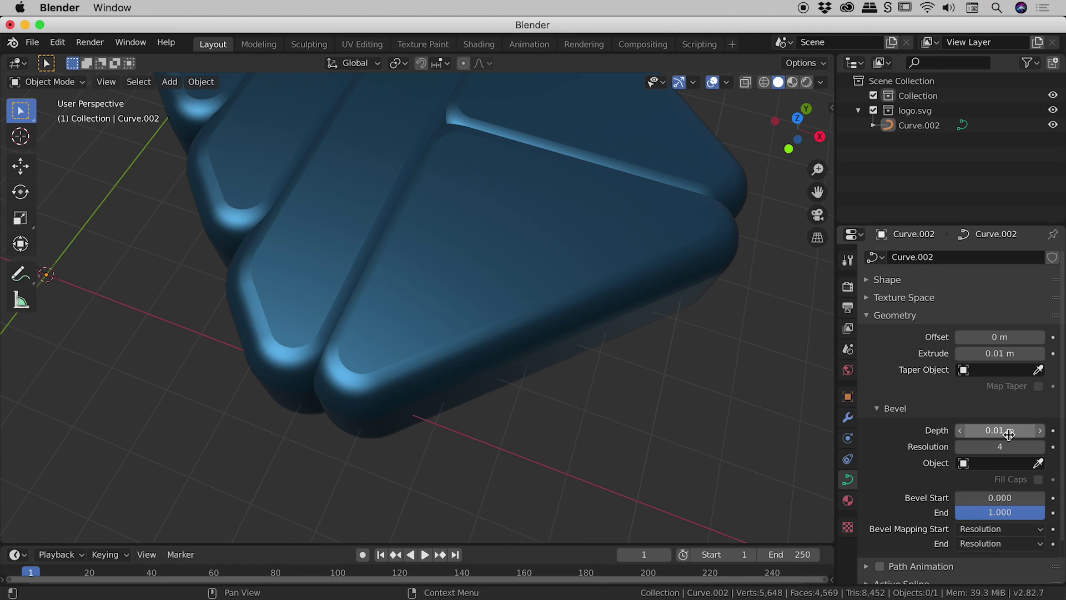
left_click(973, 430)
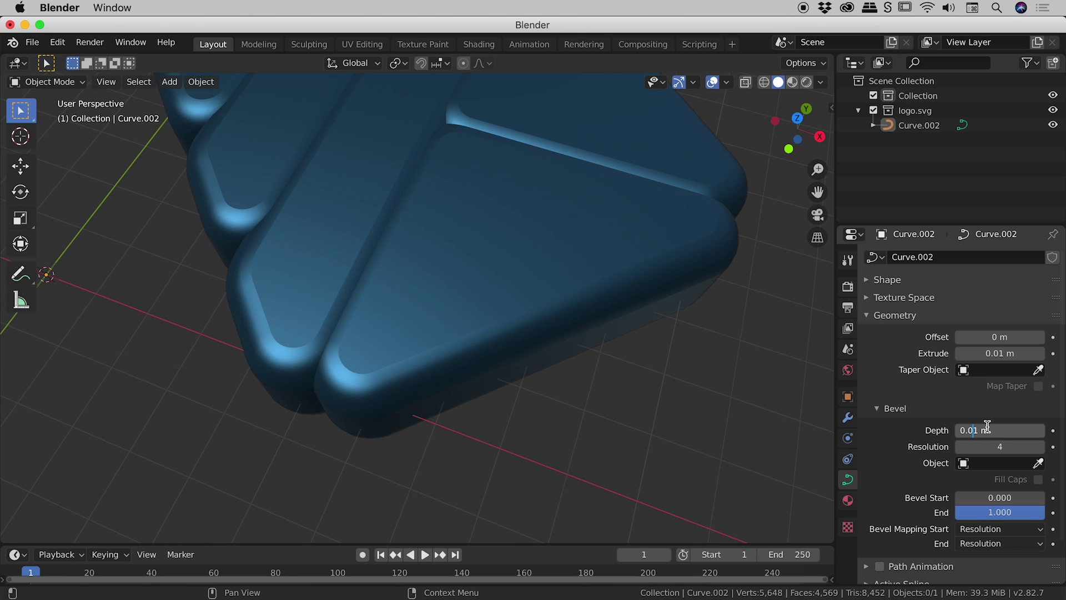
type("0")
key("Return")
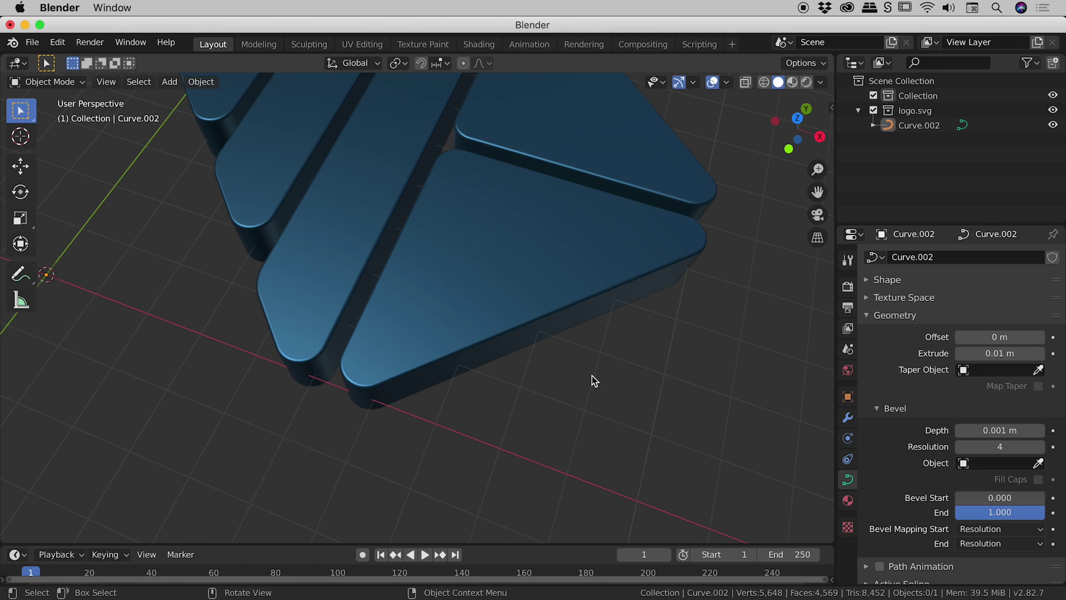
scroll(580, 378, "up", 3)
middle_click_drag(561, 423, 529, 370)
scroll(556, 366, "down", 5)
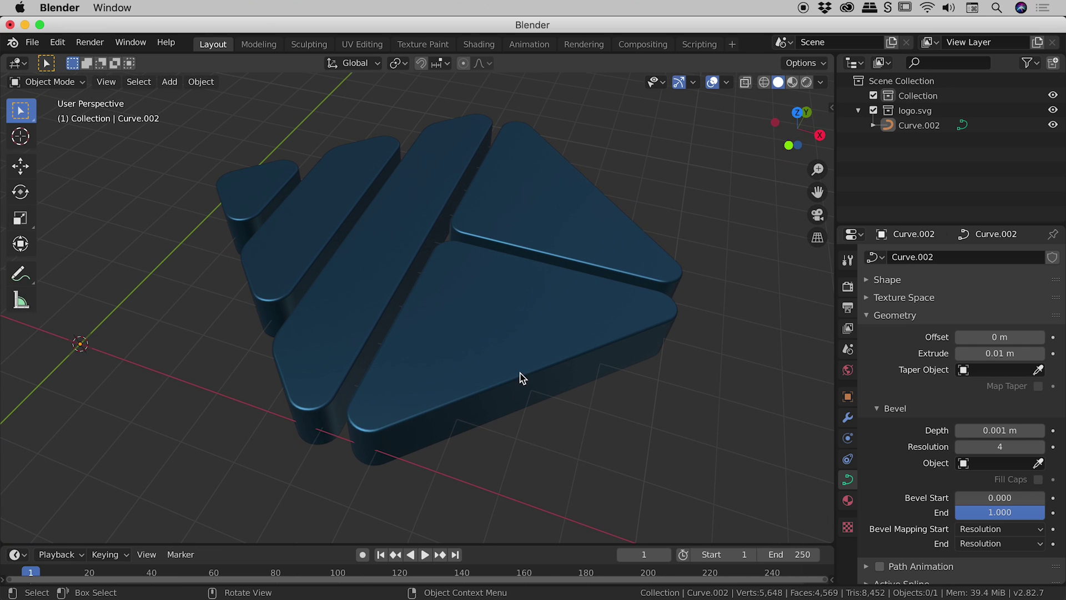
Step: Enter Edit Mode on the logo, select the outer tip control points of both large triangles and move them outward along X
left_click(497, 309)
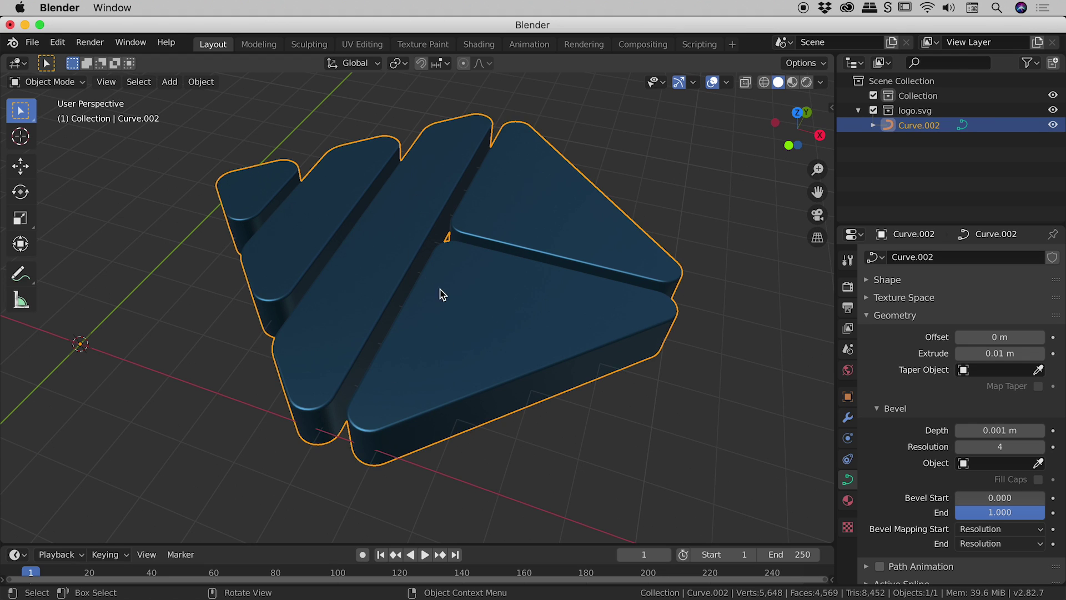
left_click(53, 82)
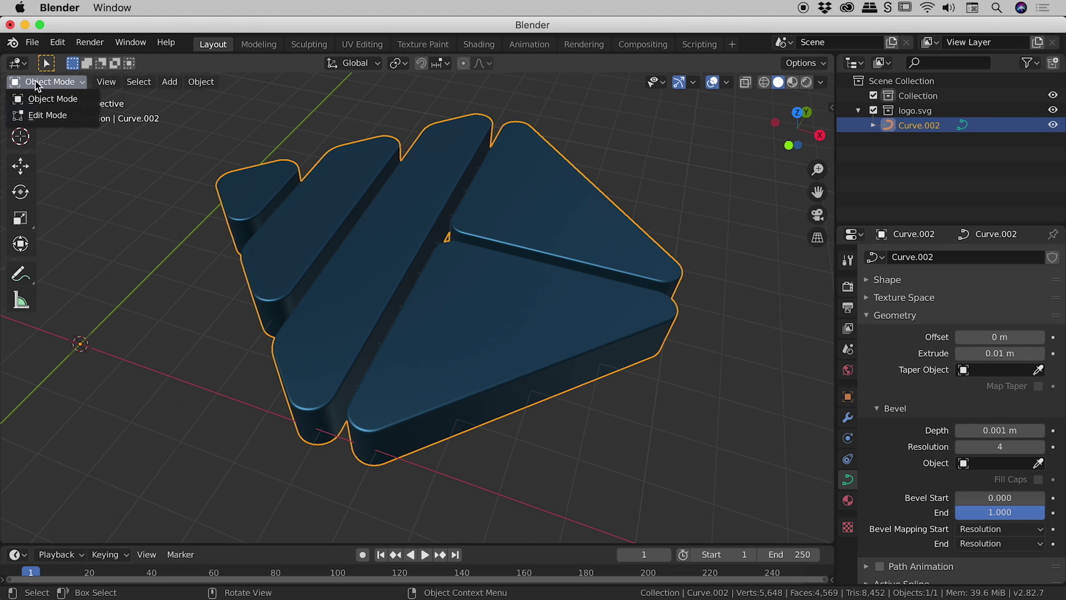
left_click(61, 116)
middle_click_drag(471, 293, 428, 316)
left_click_drag(611, 233, 505, 367)
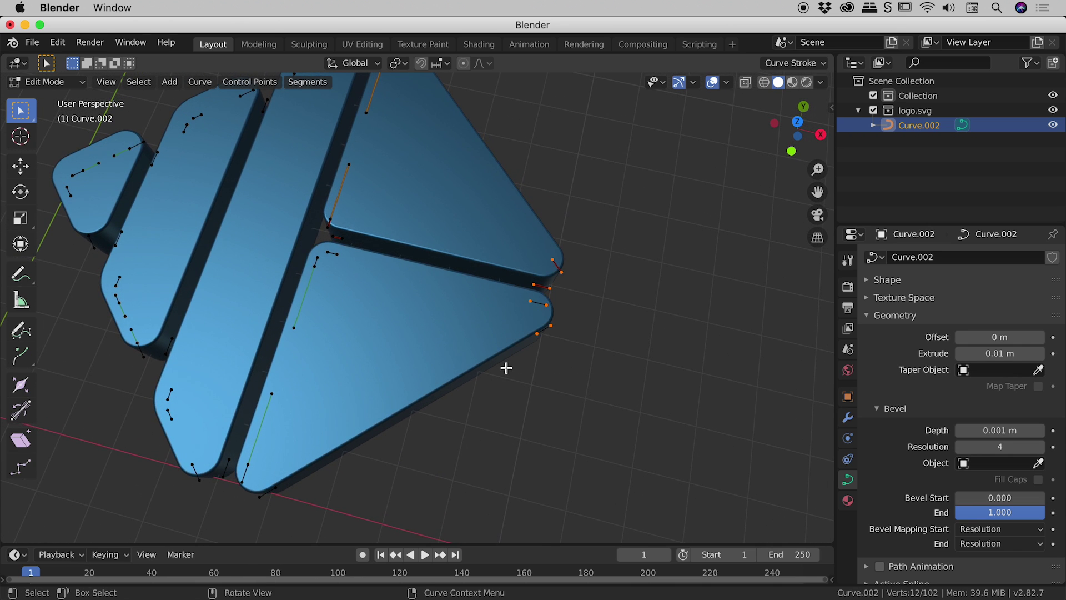
key("g")
key("x")
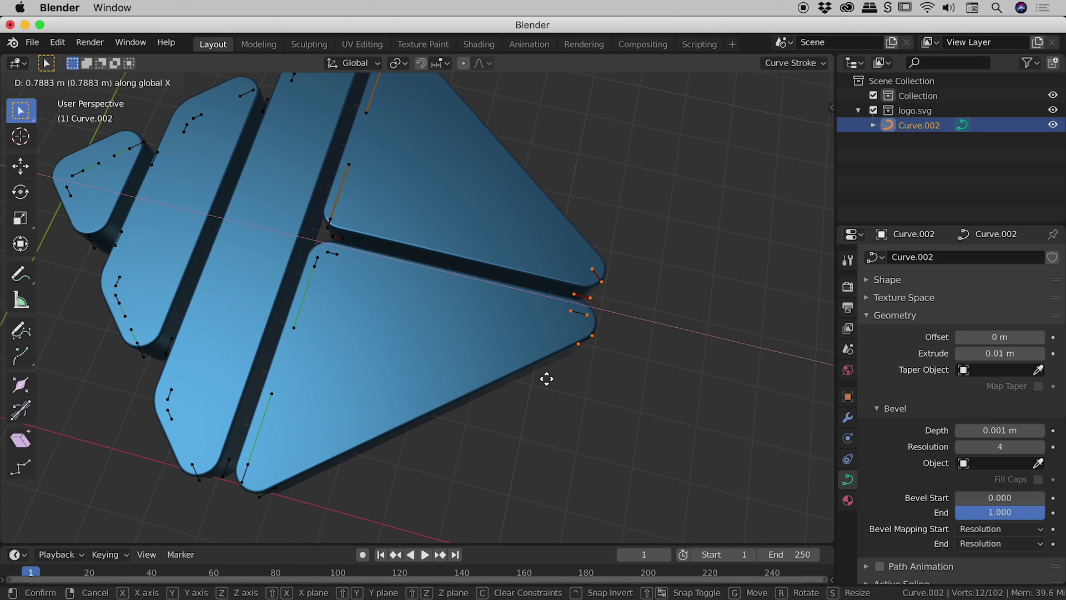
left_click(683, 409)
Step: Return to Object Mode and deselect the reshaped logo
middle_click_drag(569, 419, 516, 344)
left_click(33, 82)
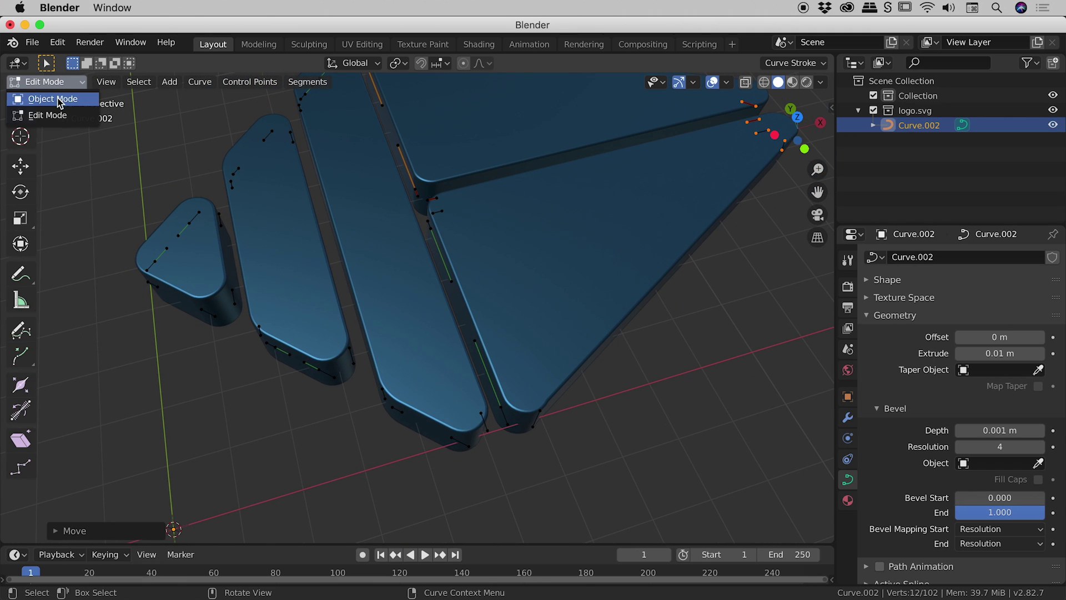
left_click(52, 99)
middle_click_drag(455, 234, 444, 272)
left_click(708, 352)
middle_click_drag(573, 284, 577, 315)
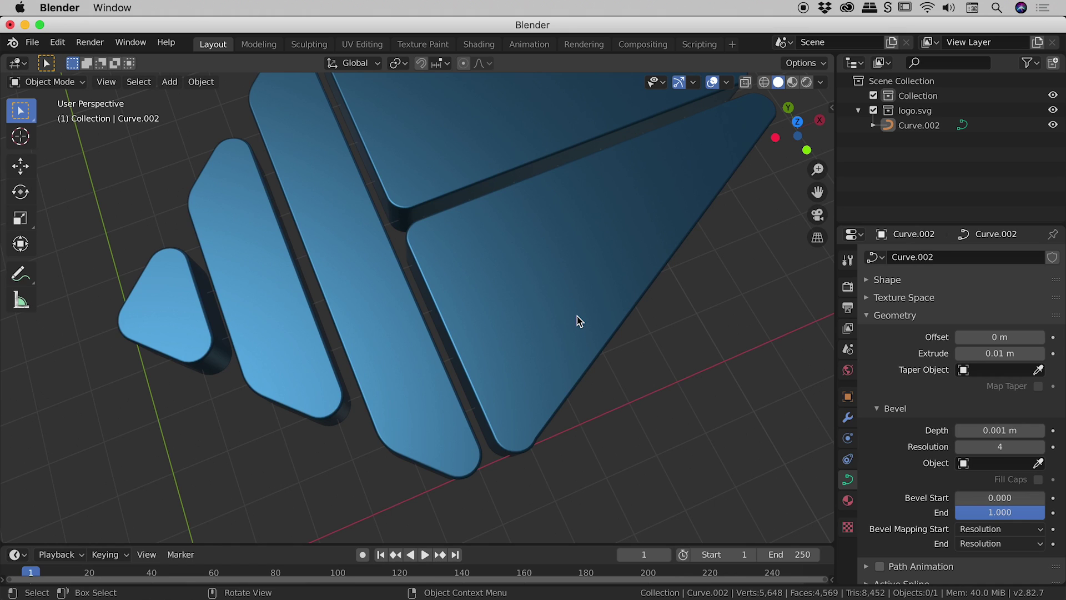